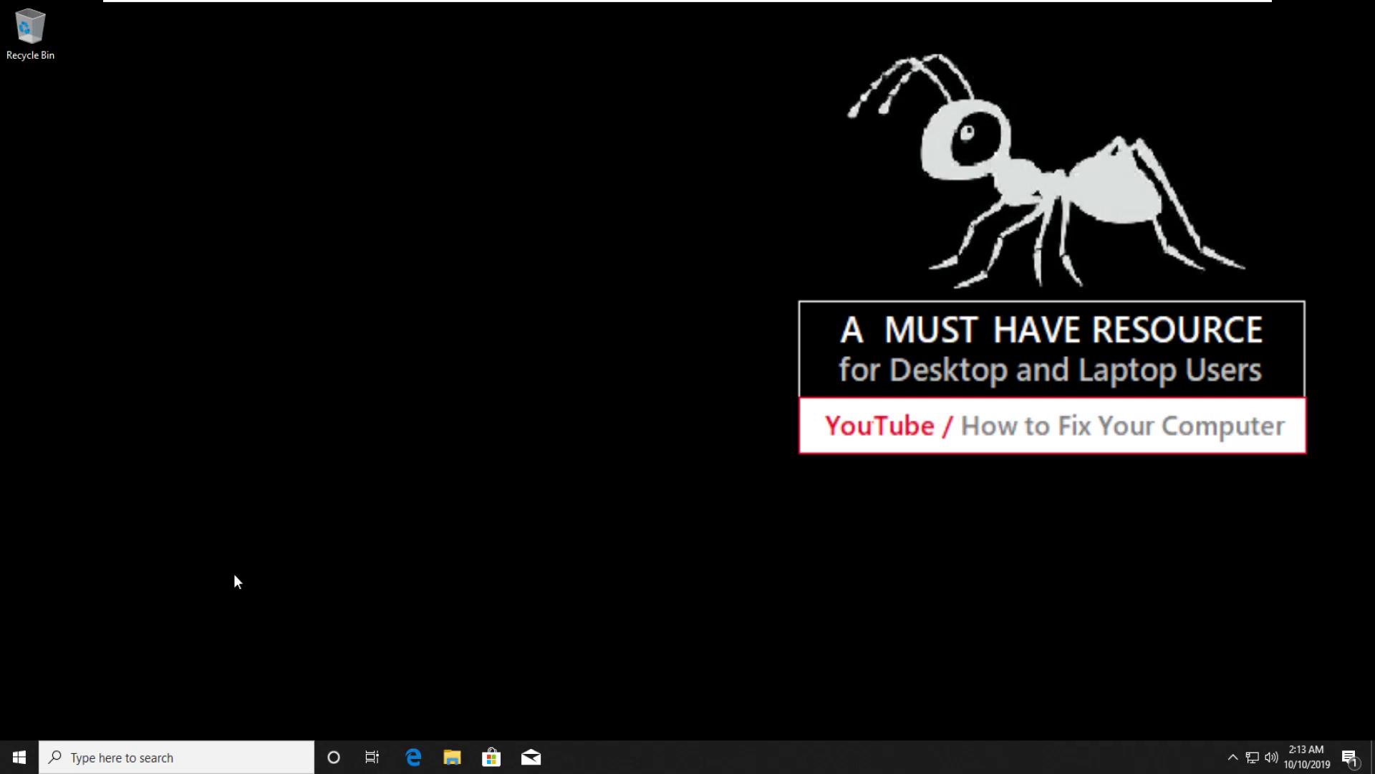
Step: Launch Command Prompt as administrator from a Start search for cmd, then reposition its window
left_click(19, 757)
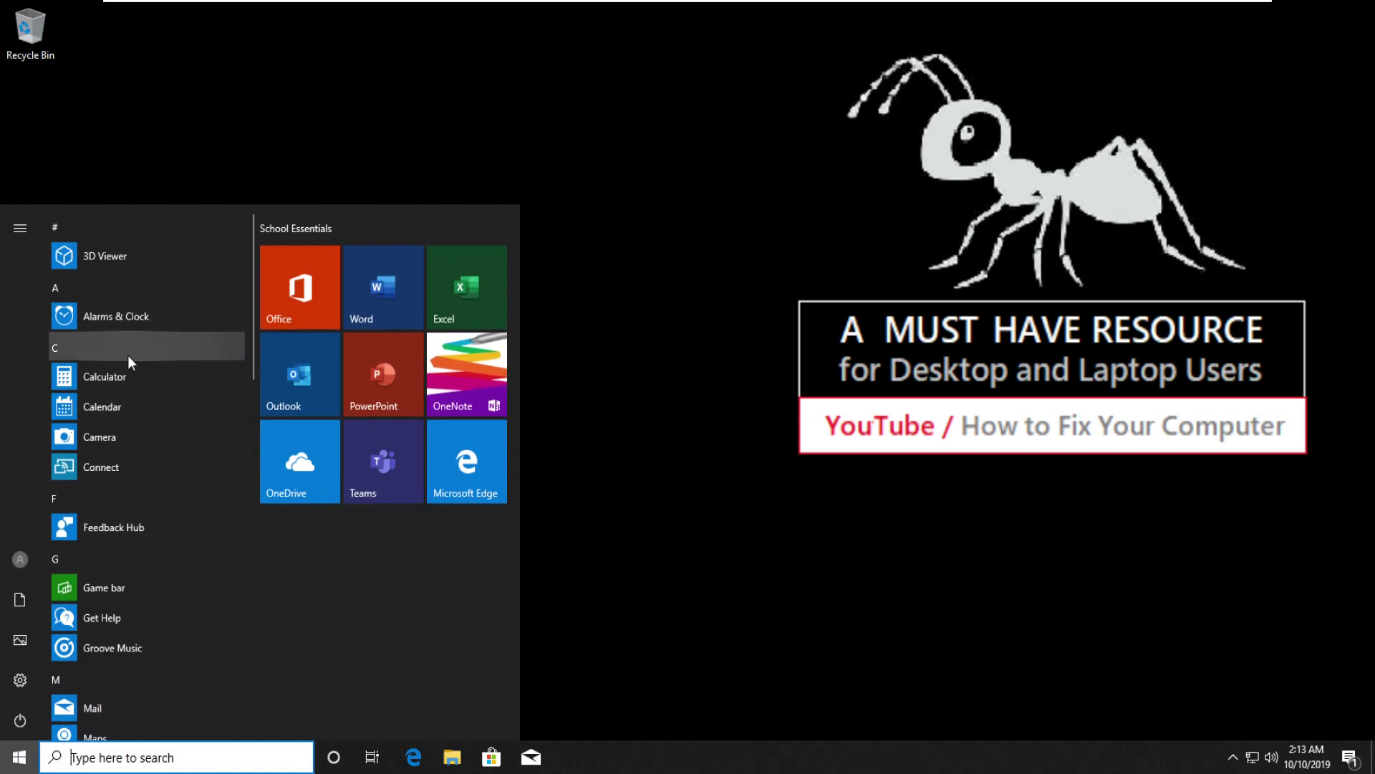
type("cmd")
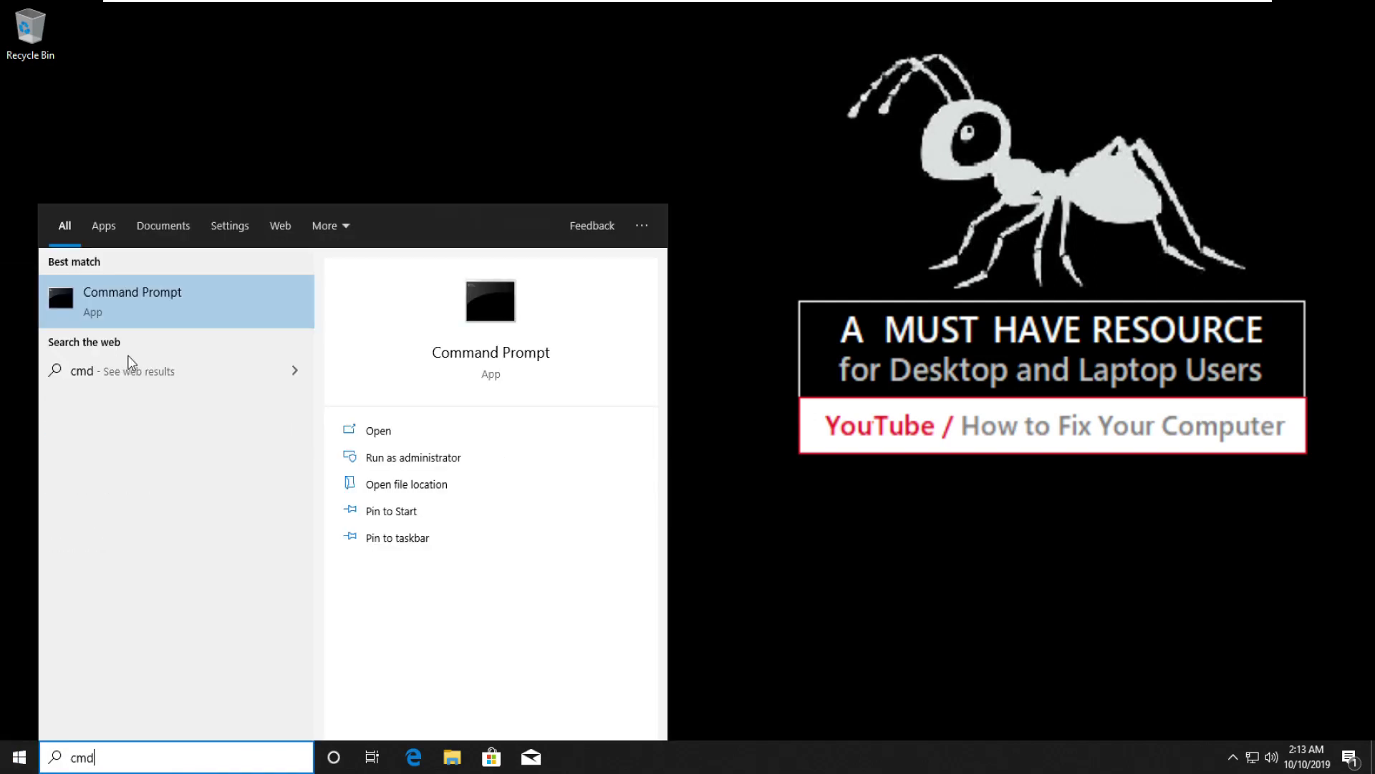
right_click(124, 301)
left_click(183, 314)
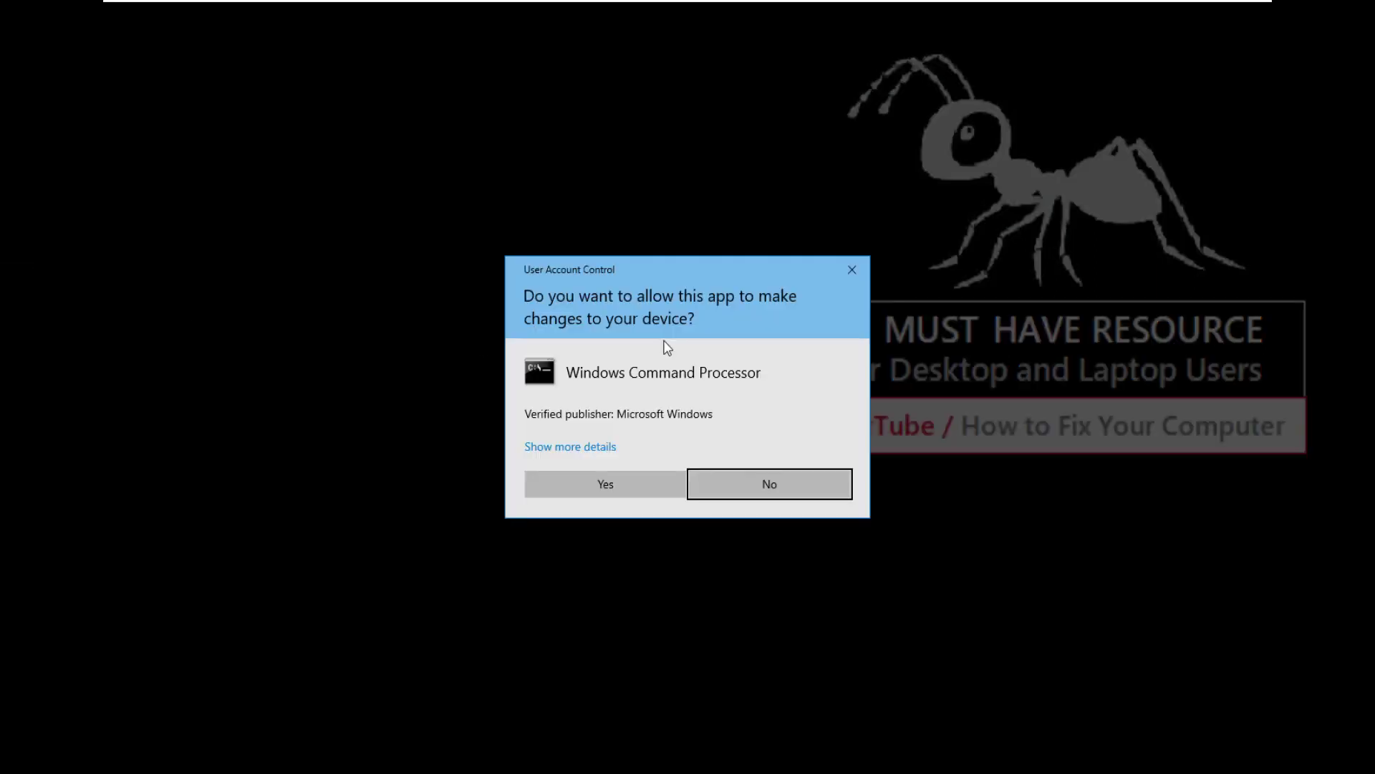
left_click(607, 484)
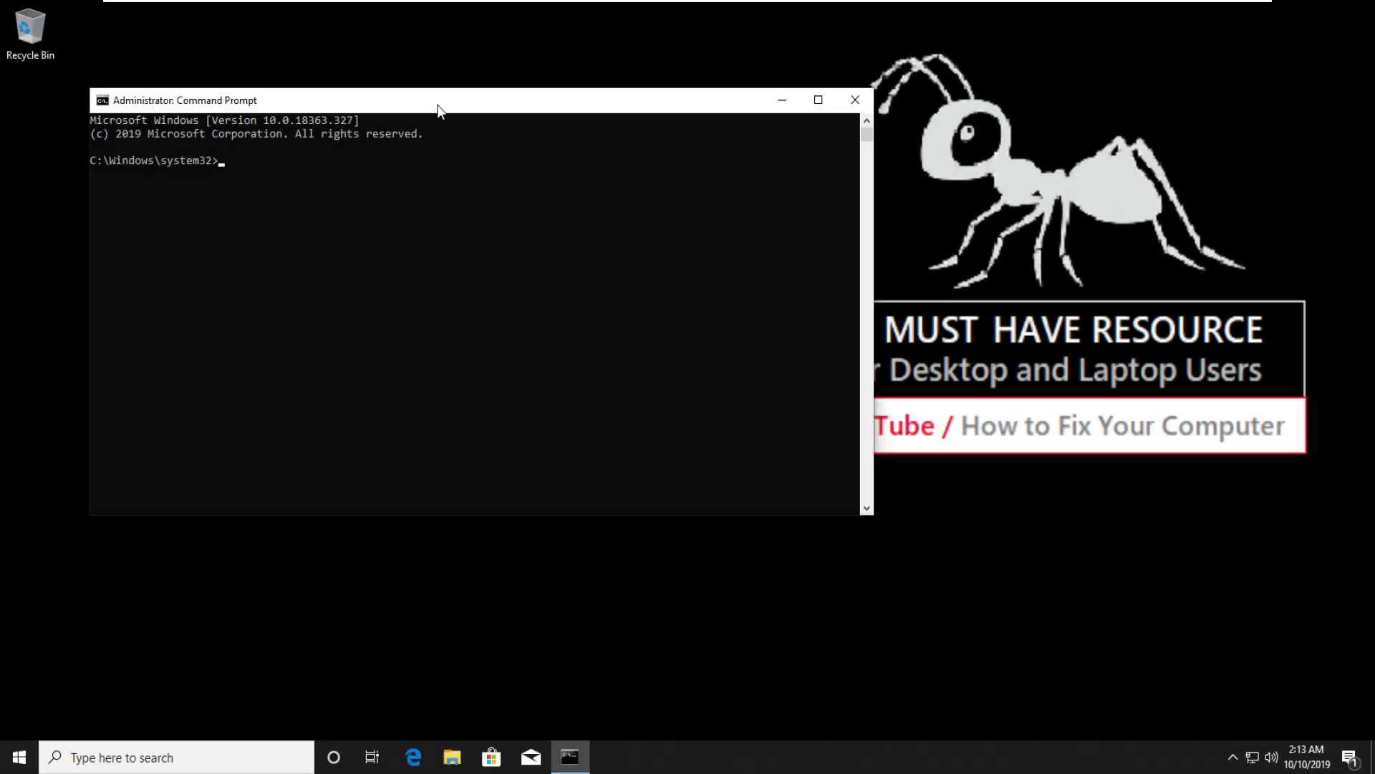
left_click_drag(428, 111, 573, 129)
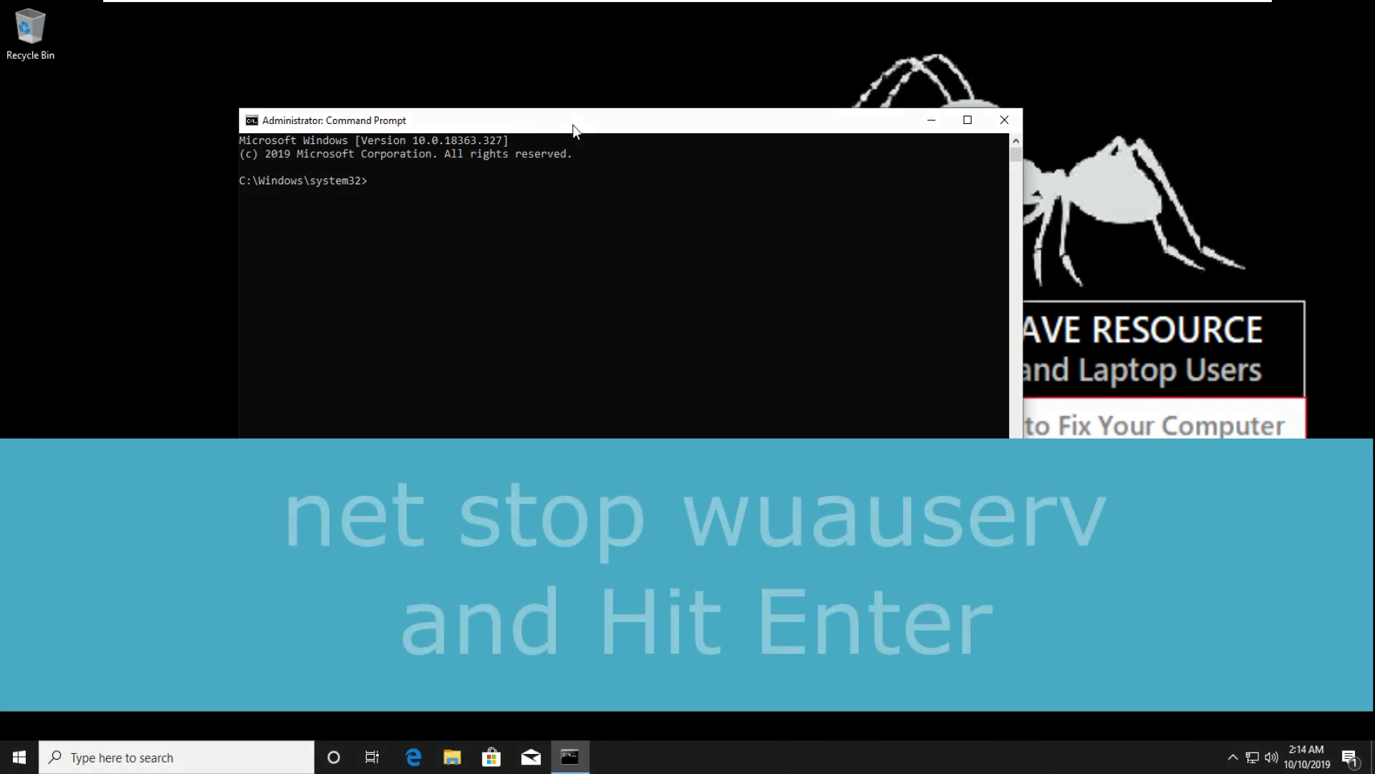
type("net ")
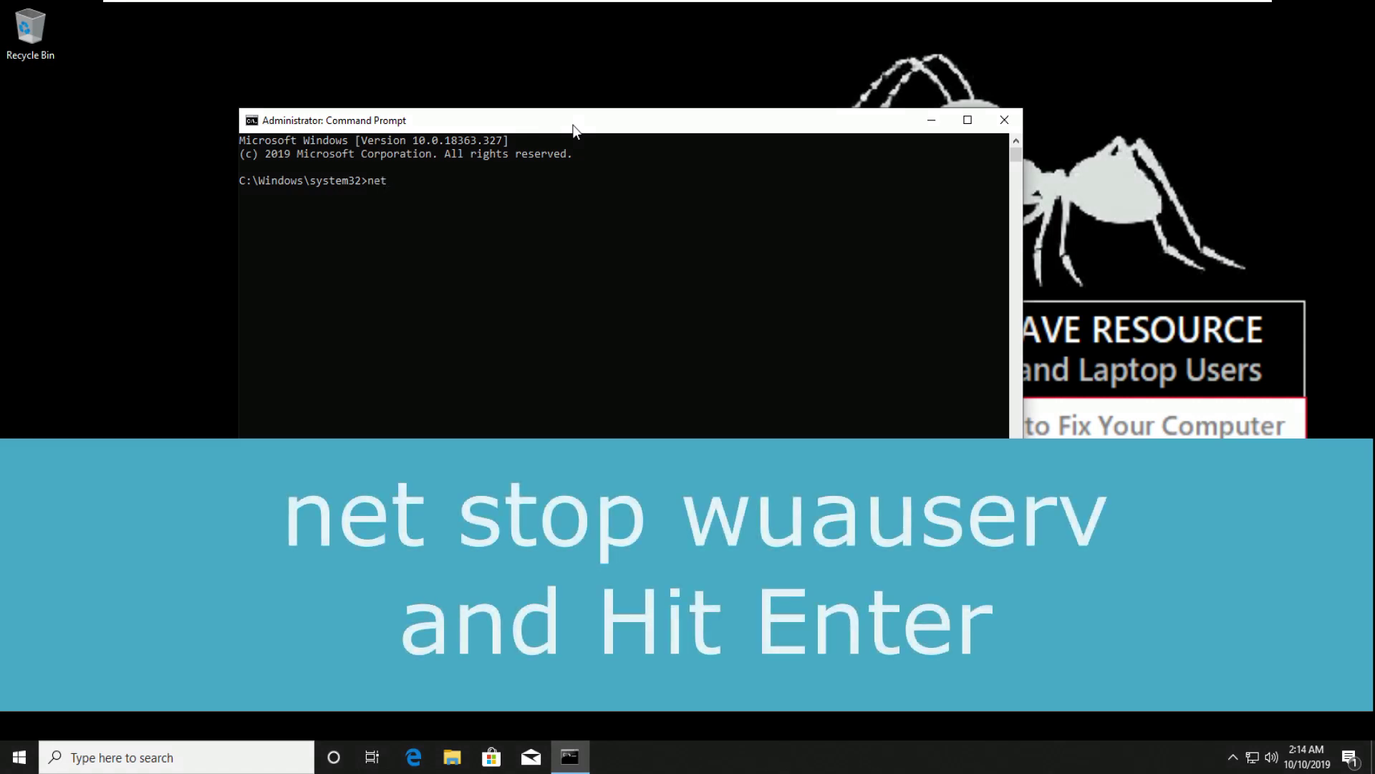
type("stop ")
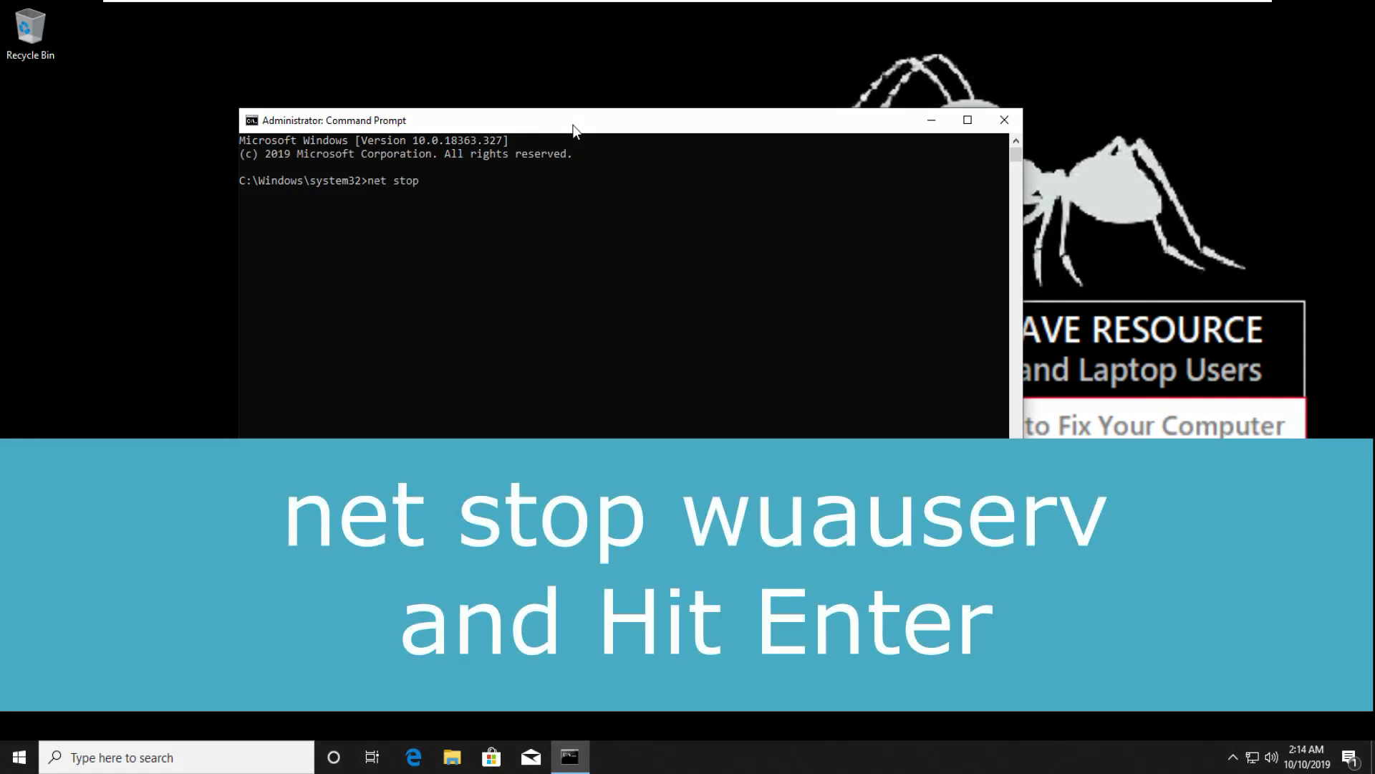
type("wu")
type("a")
type("user")
type("v")
Step: Run net stop wuauserv and net stop cryptsvc
key("Return")
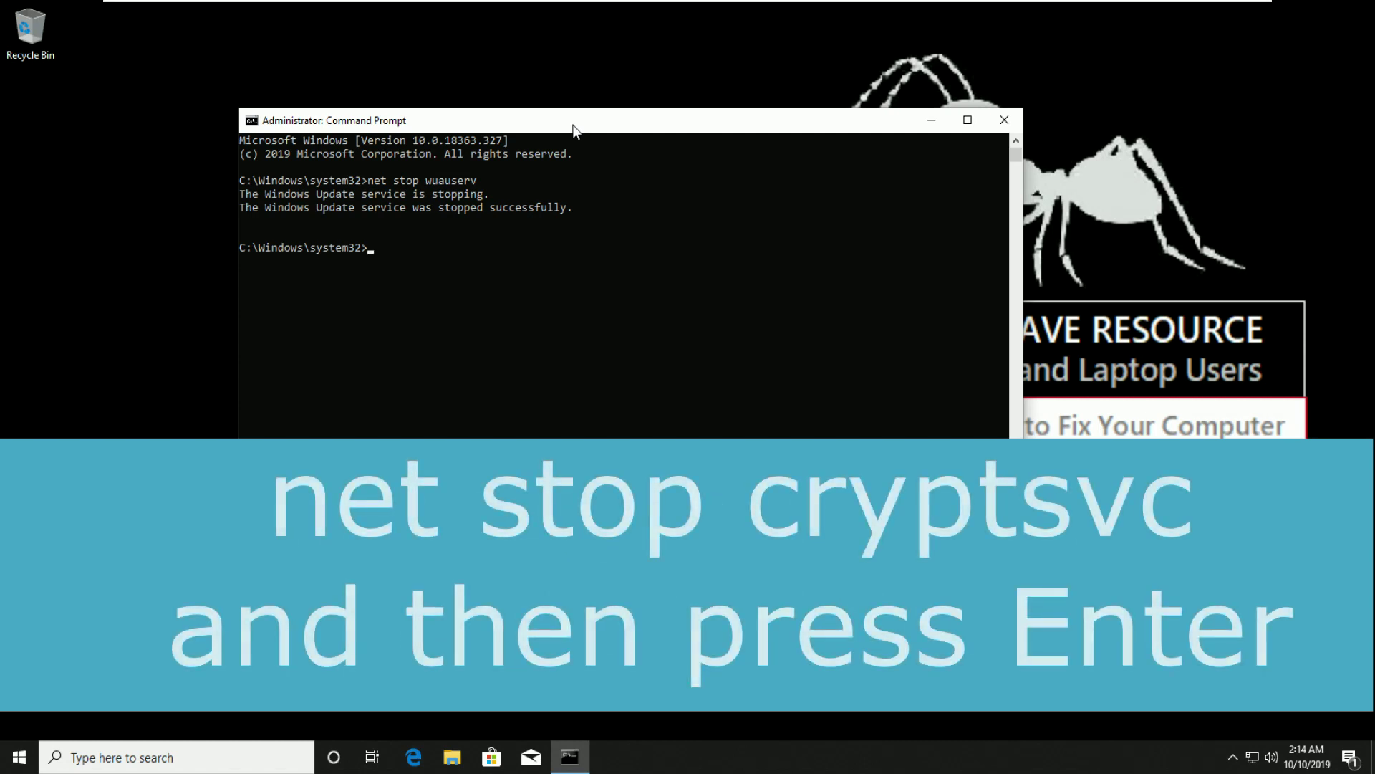
type("net stop cry")
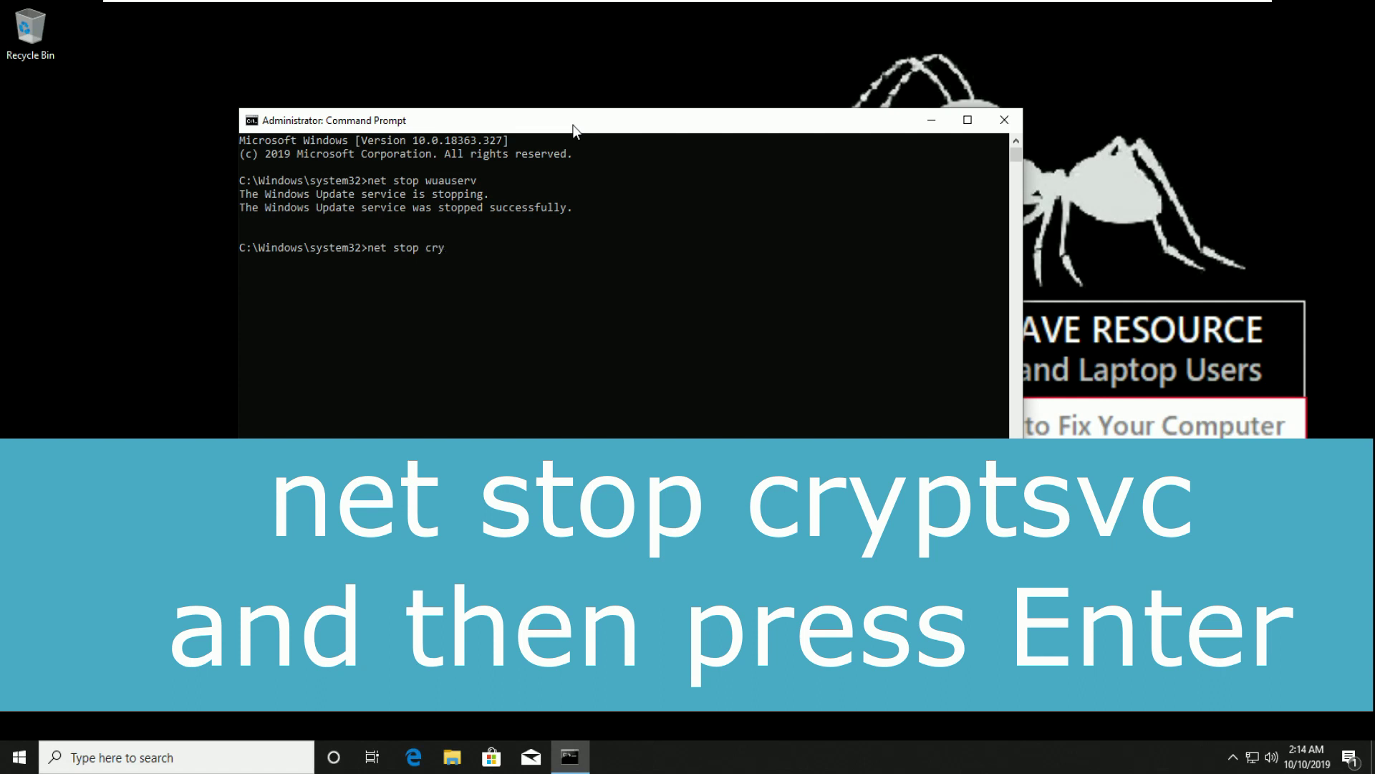
type("pt")
type("s")
type("v")
type("c")
key("Return")
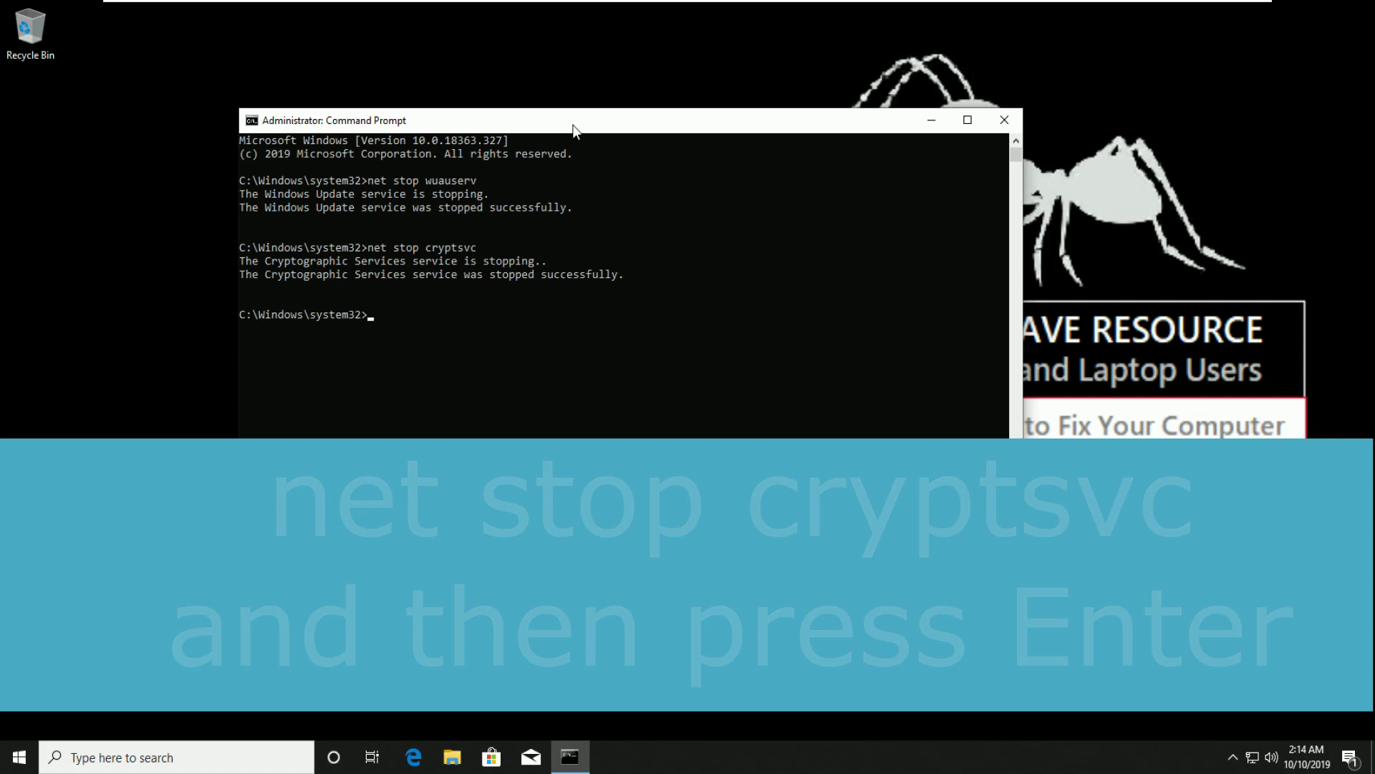
type("n")
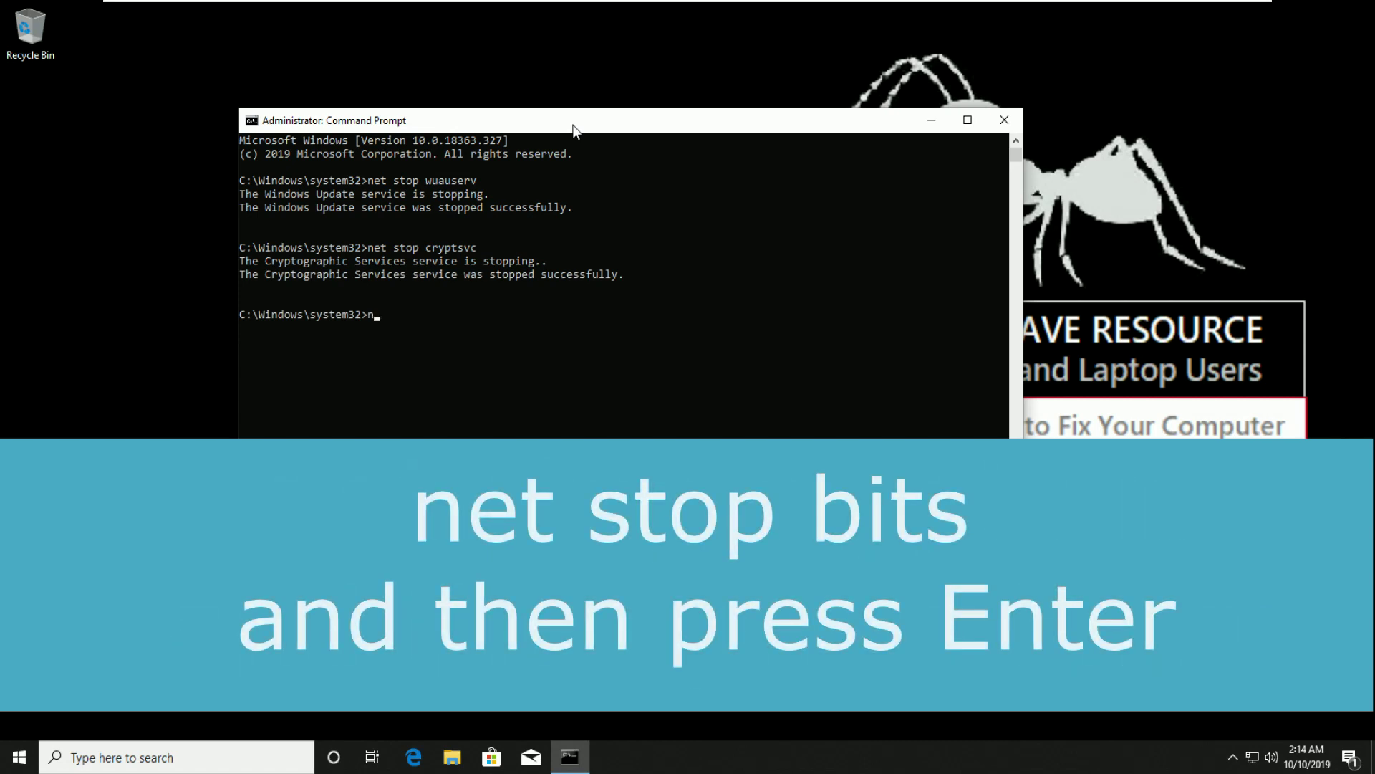
type("et stop ")
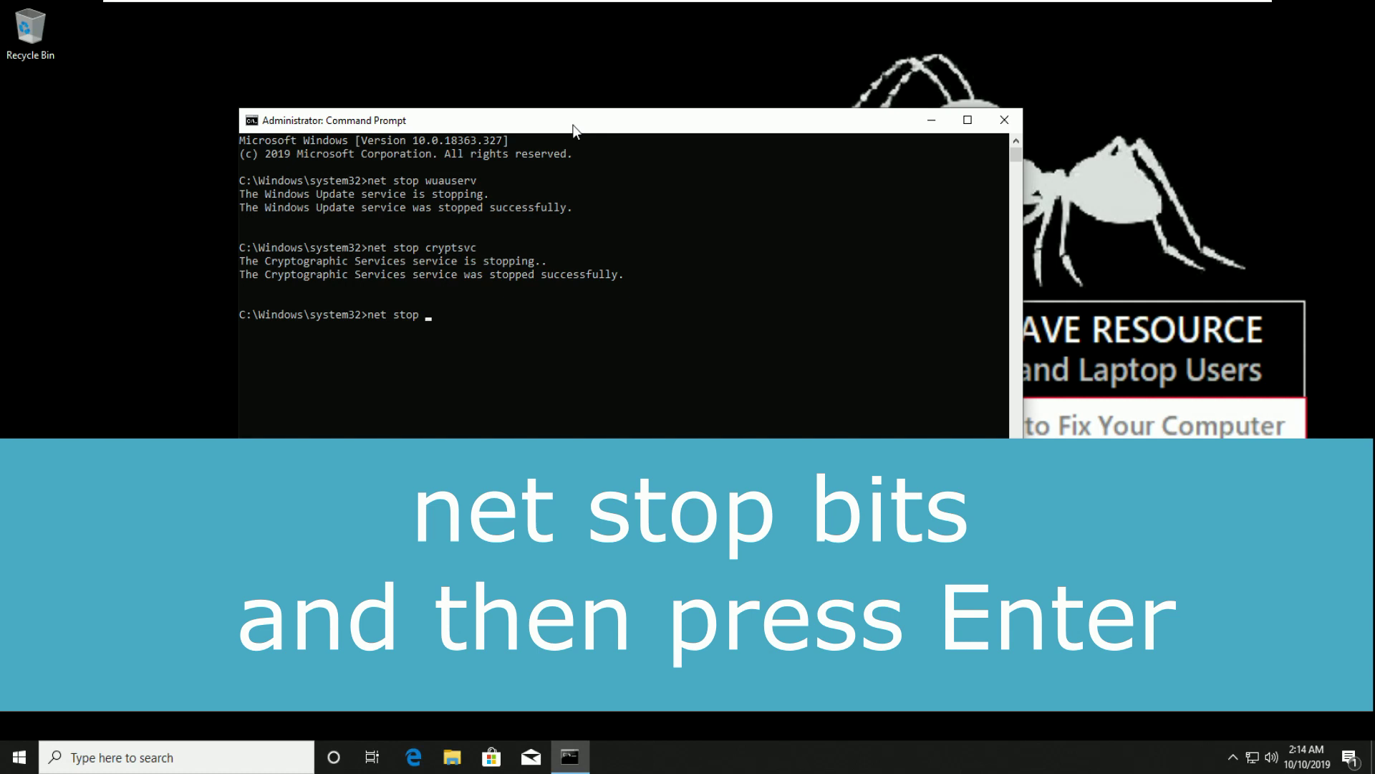
type("bits")
Step: Run net stop for the bits, msiserver and appidsvc services
key("Return")
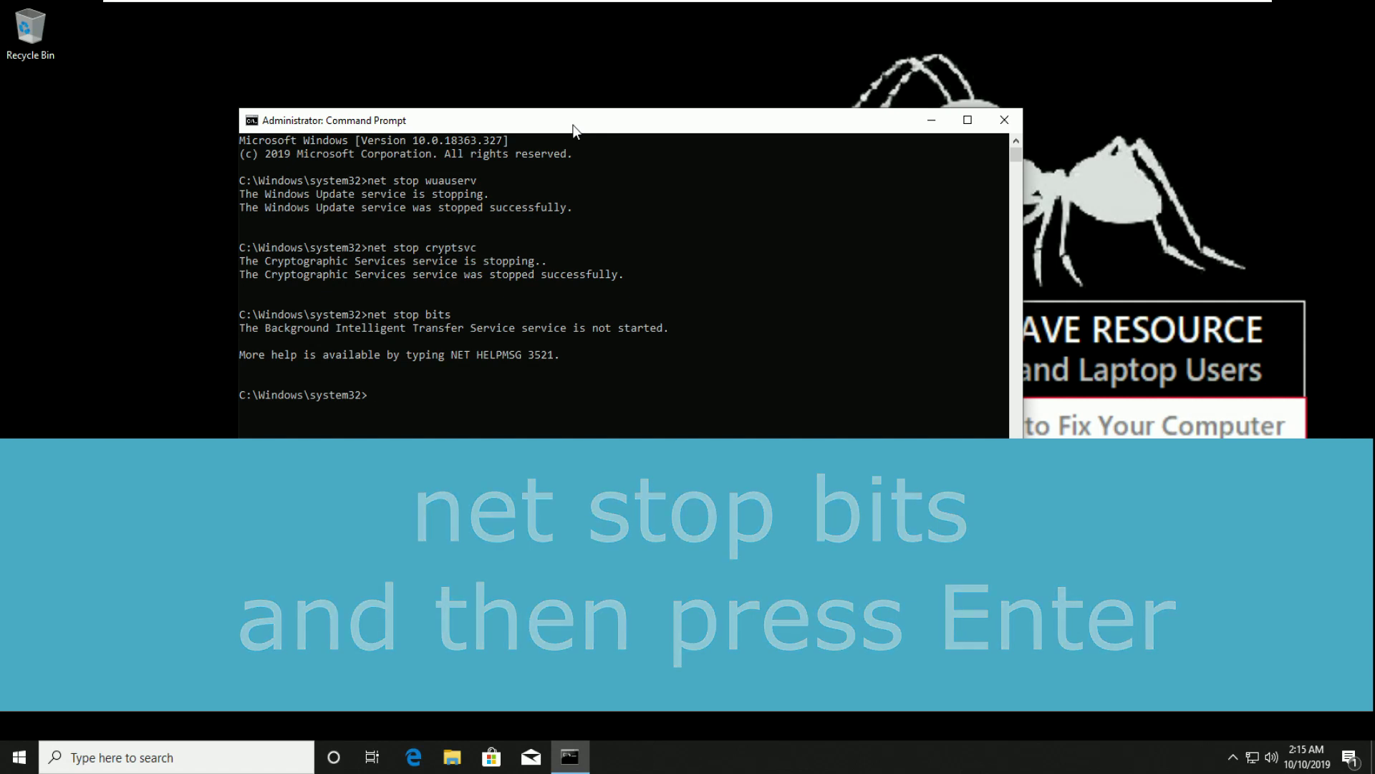
type("net sto")
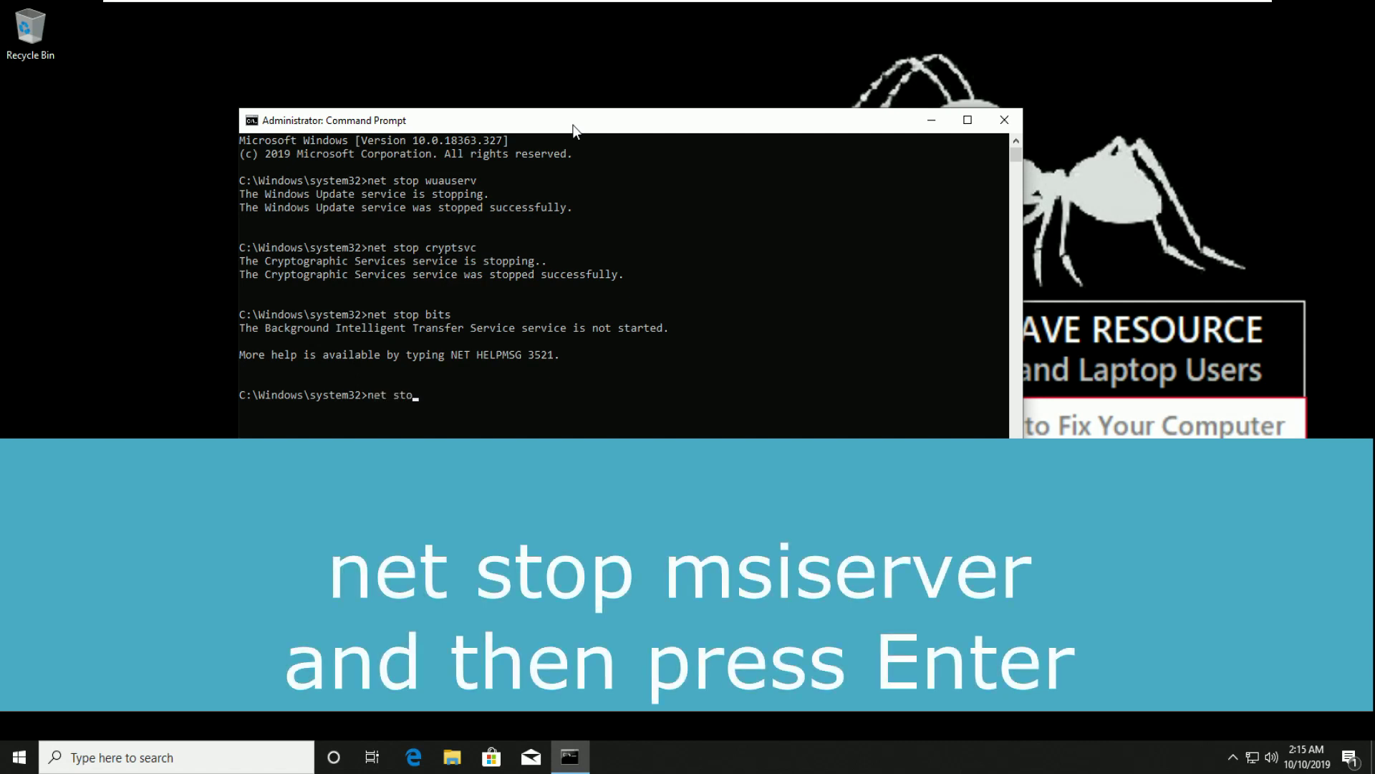
type("p mi")
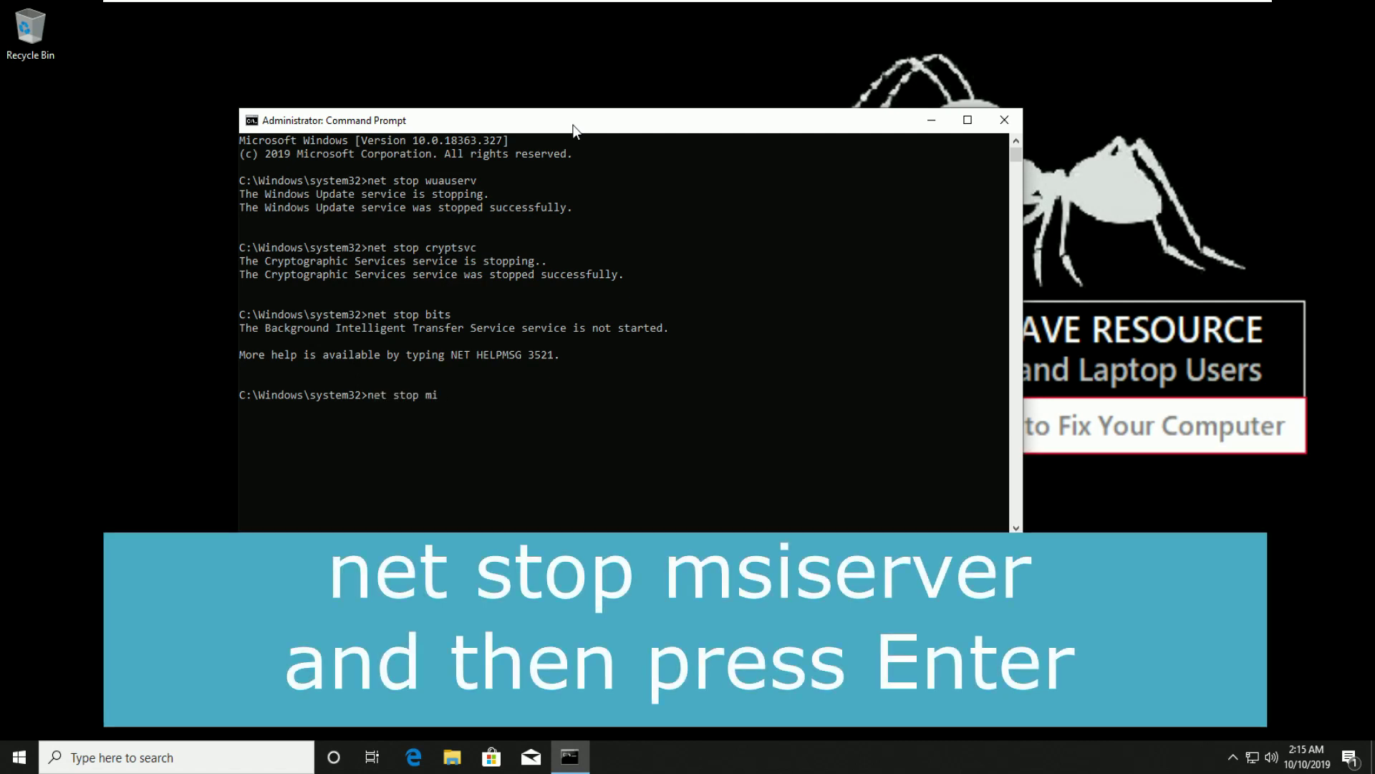
key("BackSpace")
type("si")
type("serve")
type("r")
key("Return")
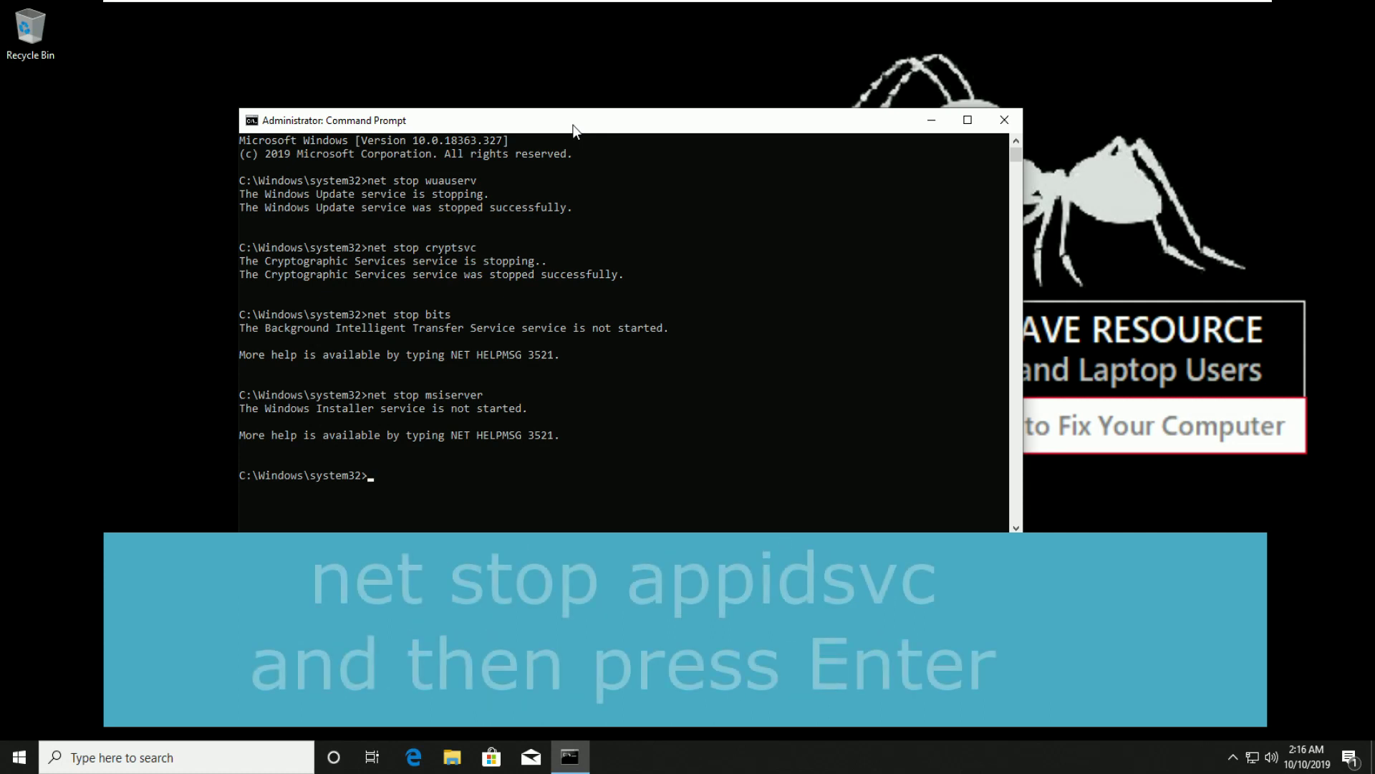
type("net")
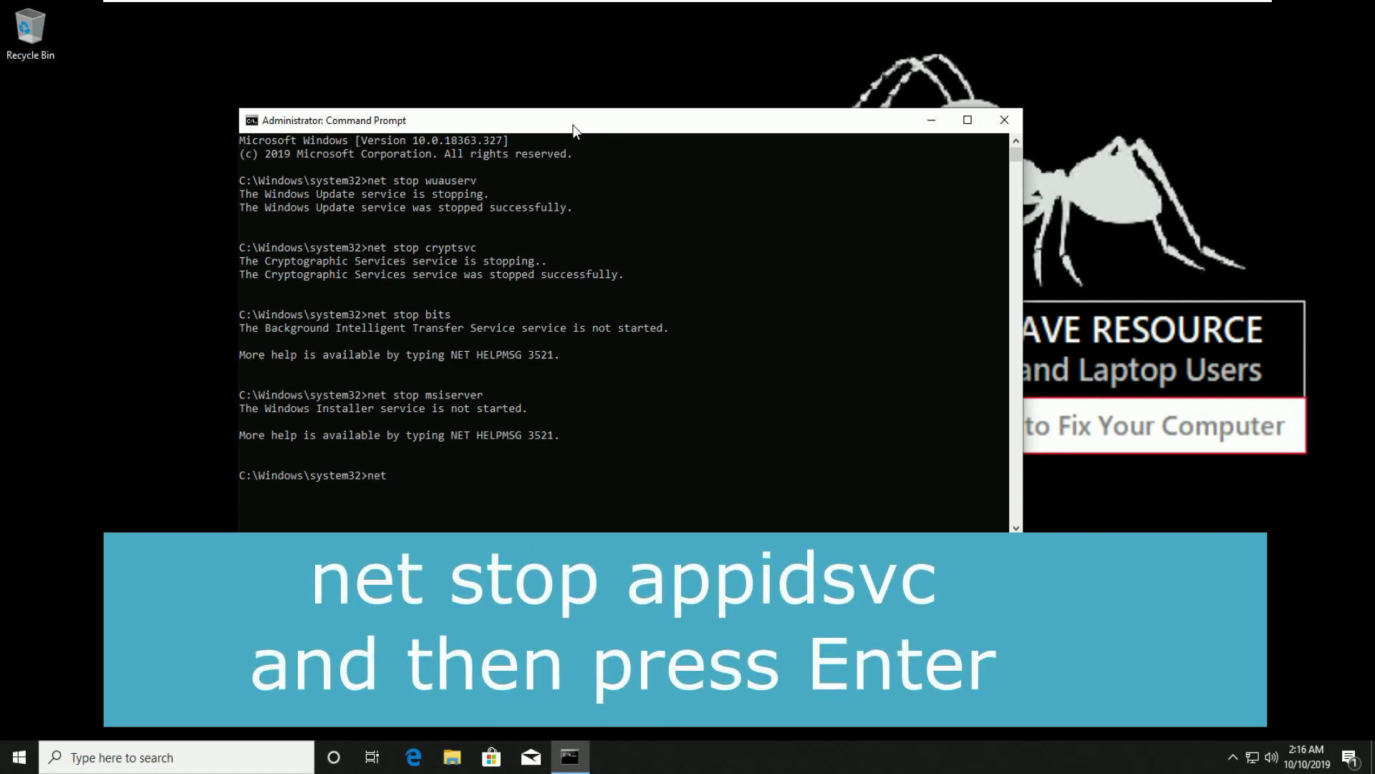
type(" stop ")
type("app")
type("i")
type("dsvc")
key("Return")
scroll(624, 323, "down", 1)
scroll(623, 323, "down", 2)
scroll(624, 322, "down", 2)
scroll(623, 322, "down", 2)
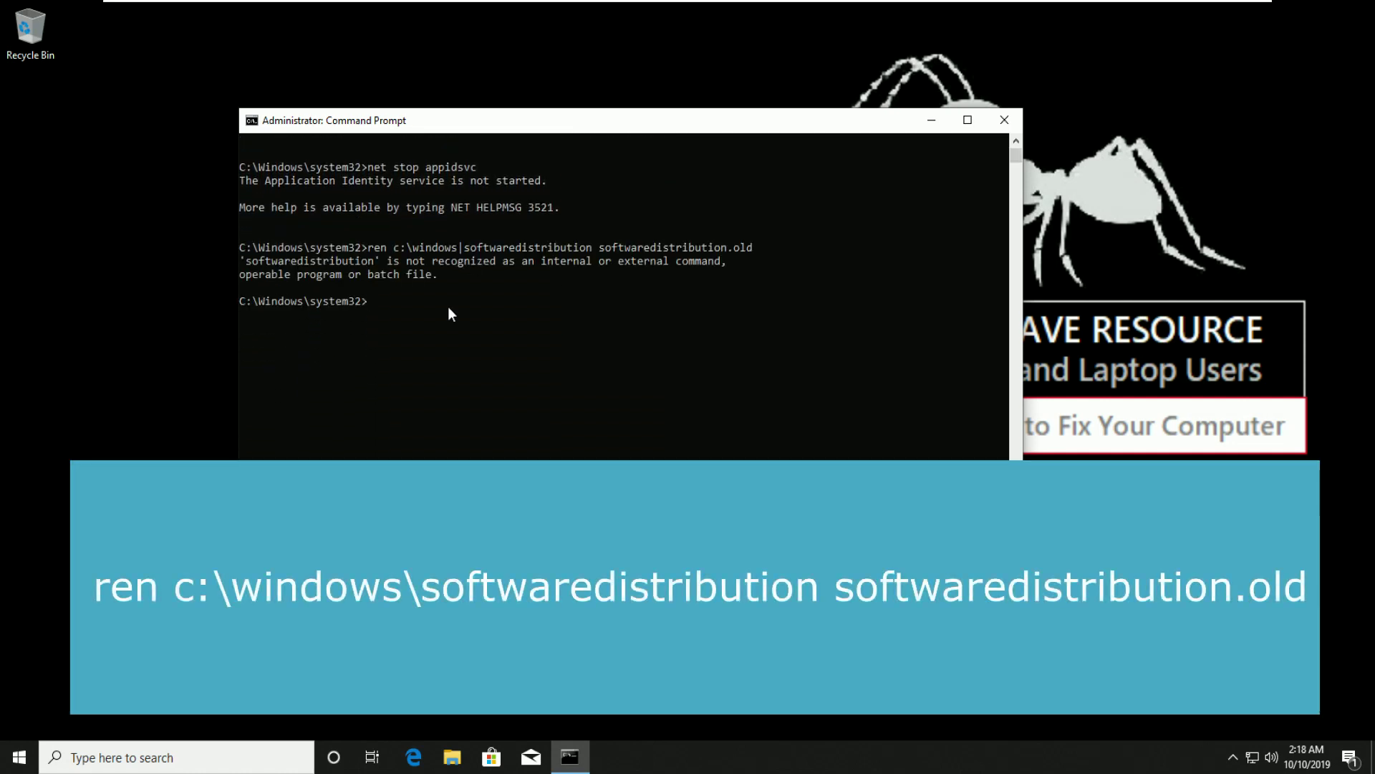
type("re")
type("n c:\\windows\\sof")
type("twaredistr")
type("ibution softwaredistributi")
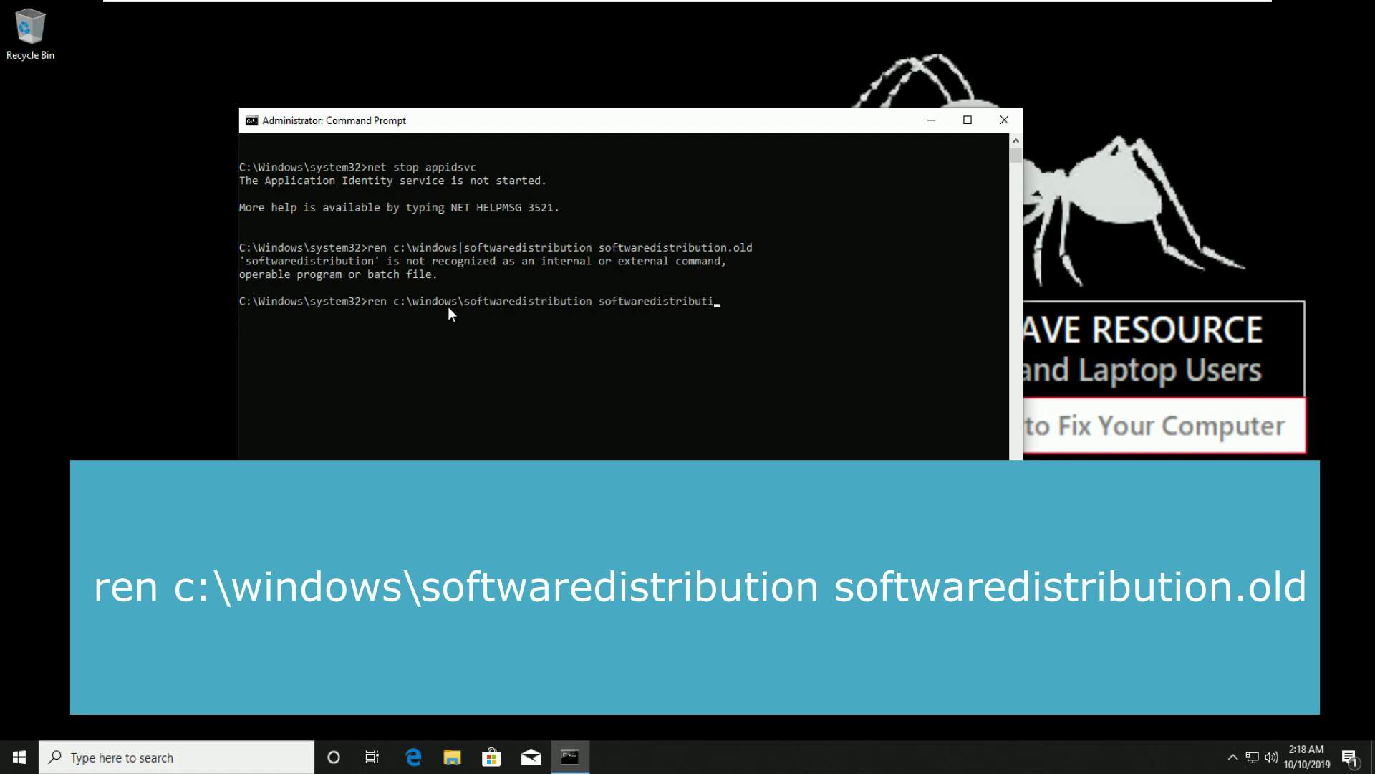
type("on.old")
Step: Rename softwaredistribution to softwaredistribution.old and catroot2 to catroot2.old with ren
key("Return")
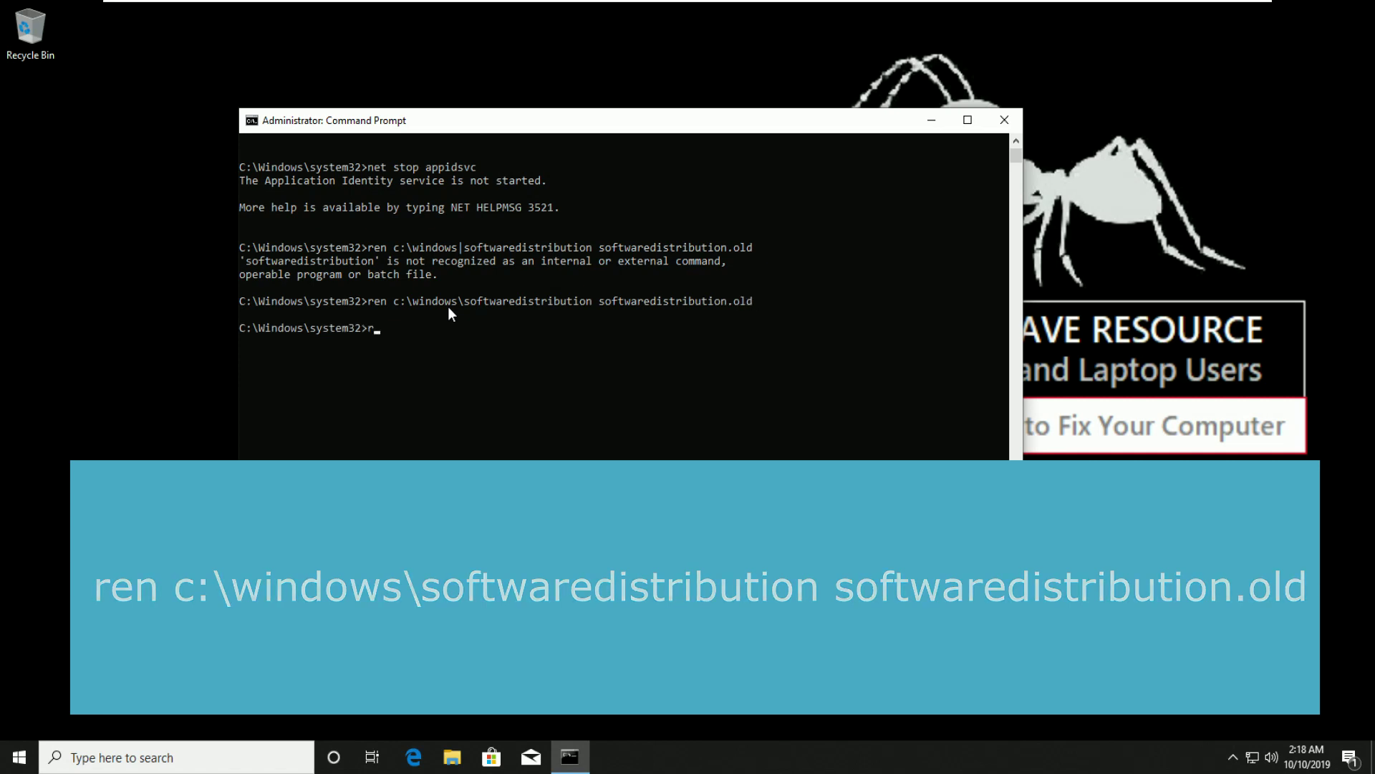
type("ren")
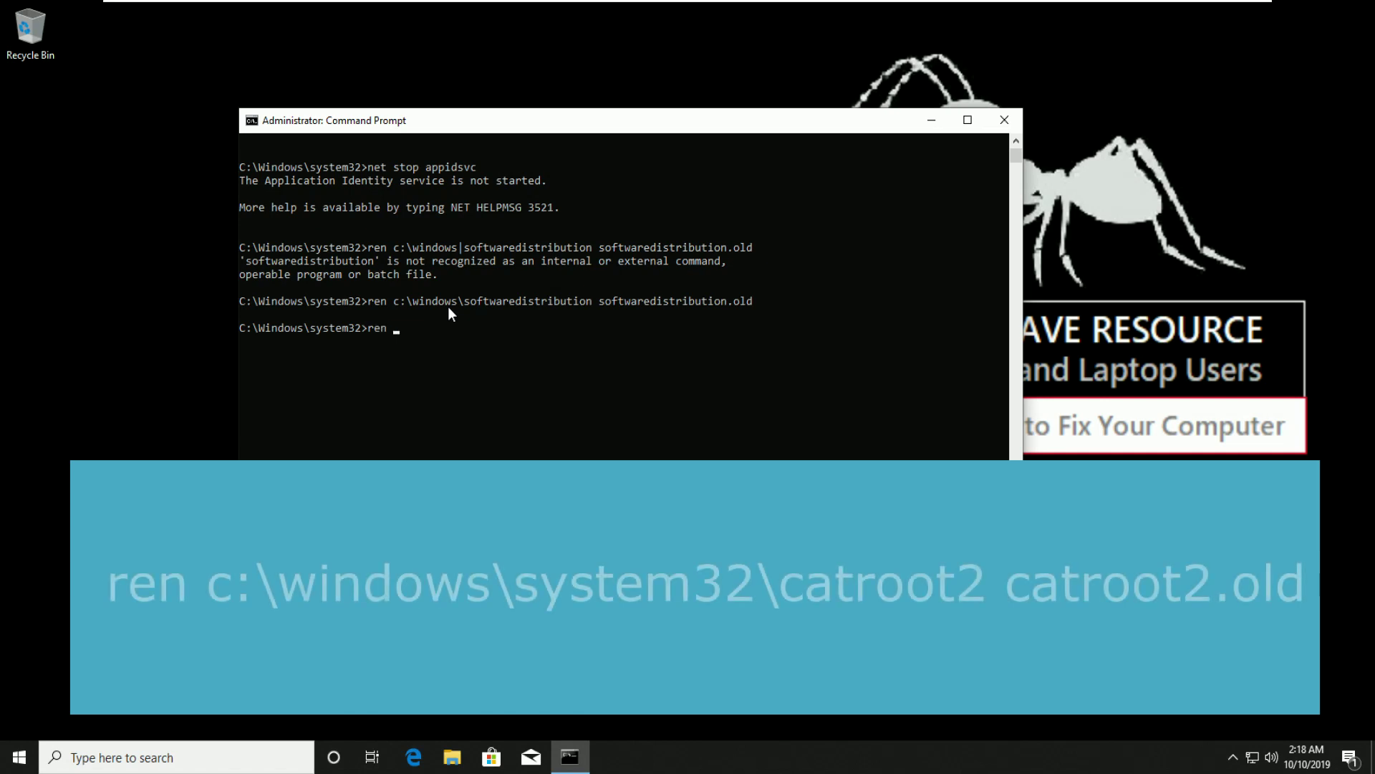
type(" c:\\windows\\sys")
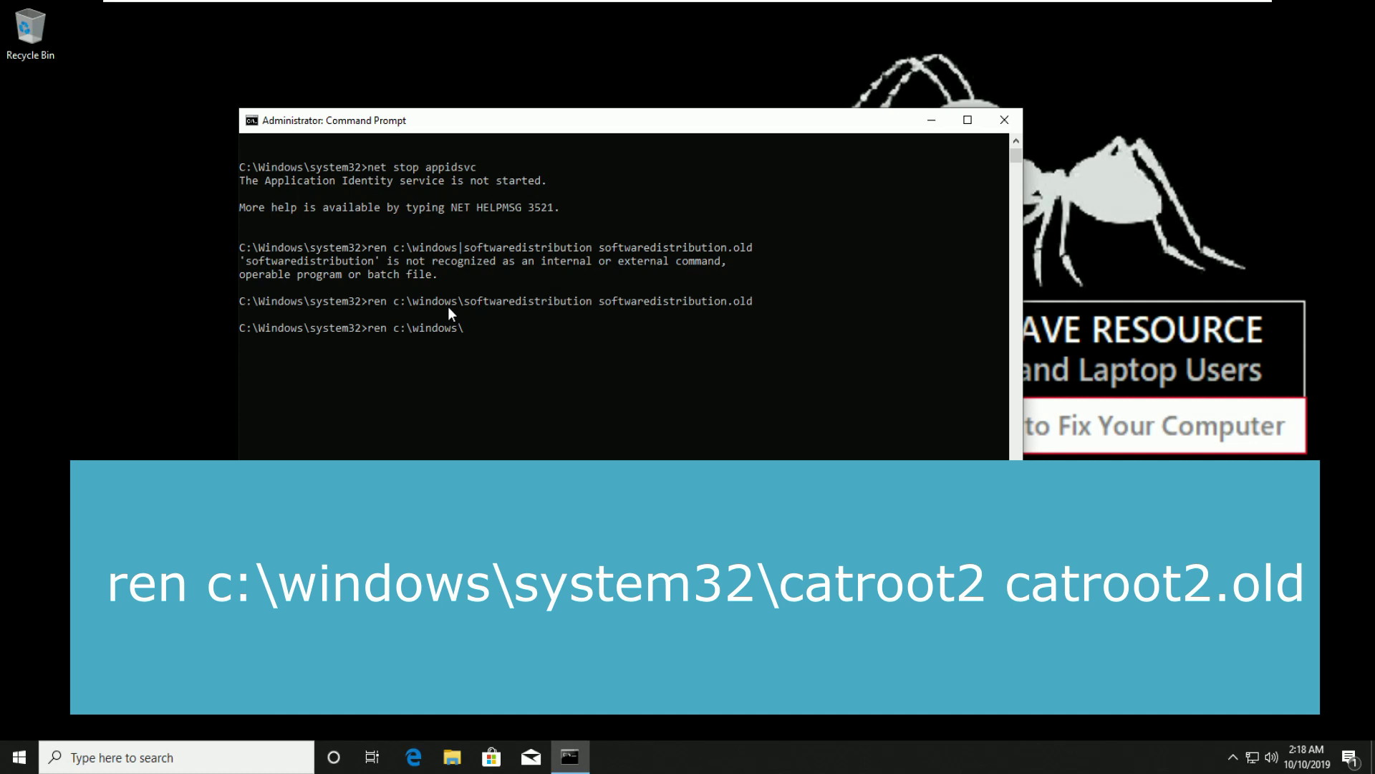
type("tem32")
type("\\")
type("ca")
type("troo")
type("t")
type("2 catr")
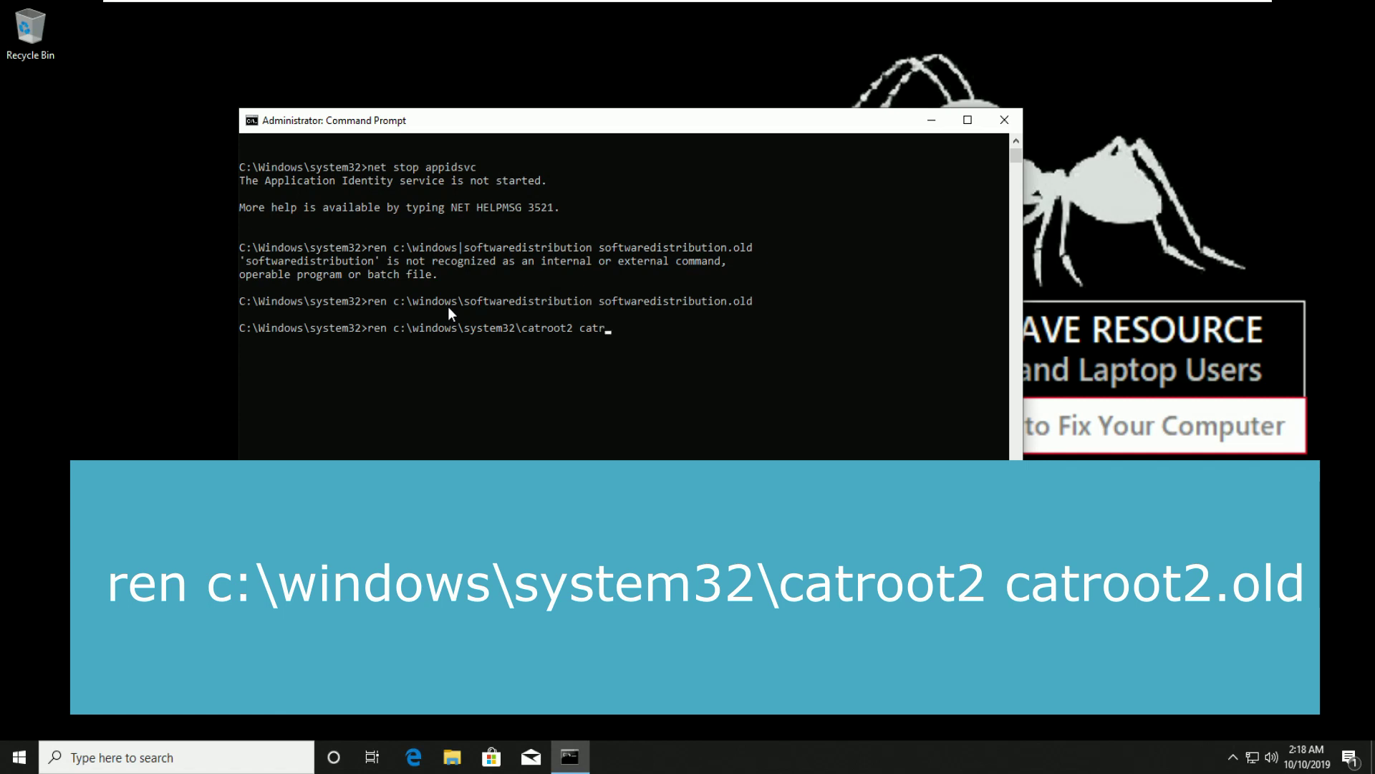
type("oot")
type("2.")
type("old")
key("Return")
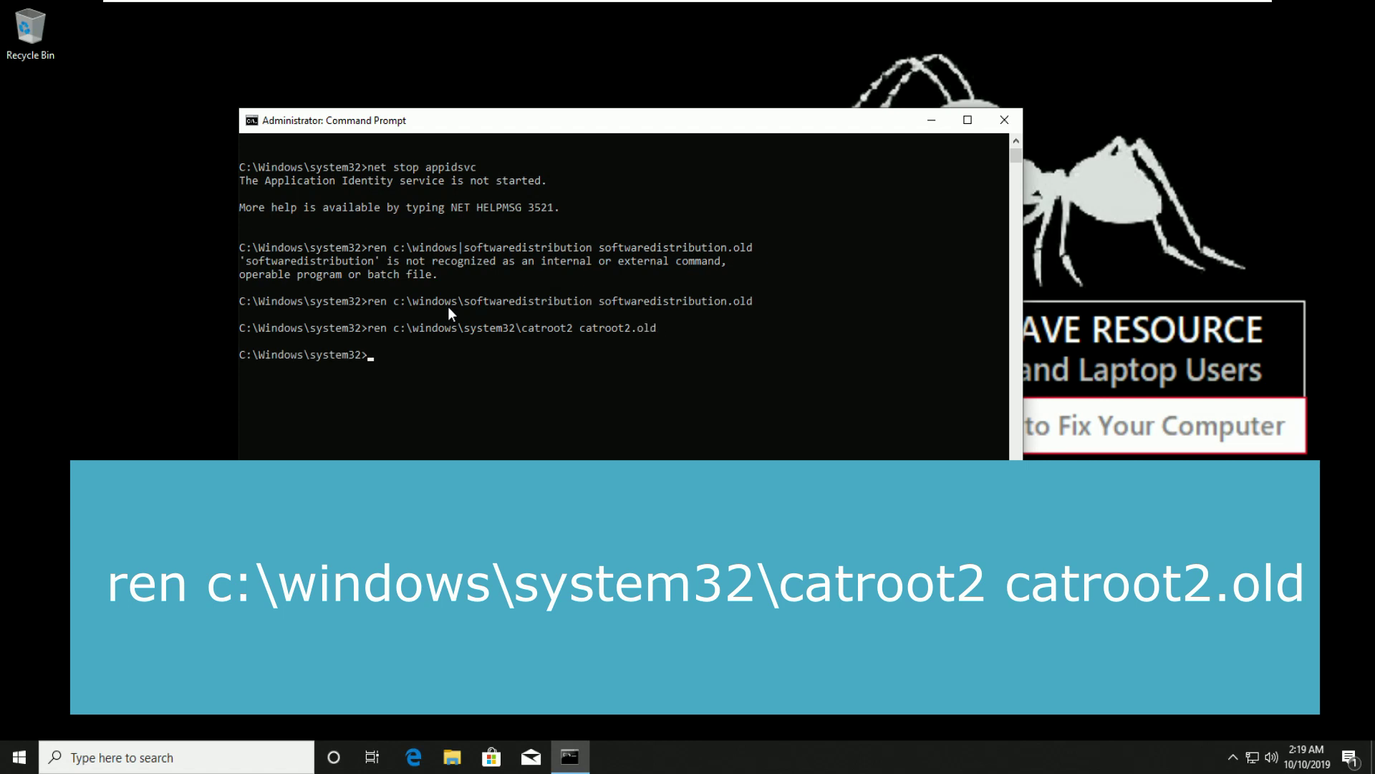
scroll(623, 290, "down", 1)
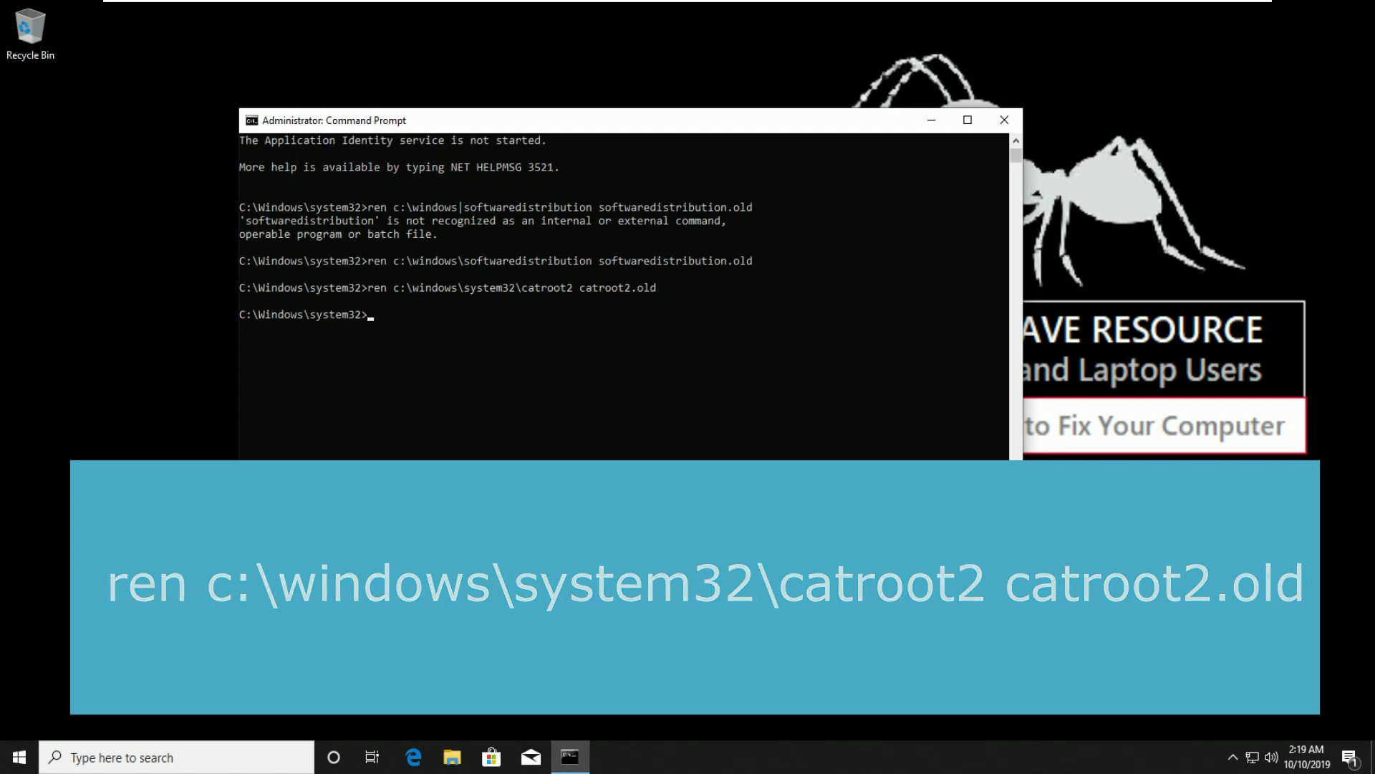
scroll(623, 291, "down", 1)
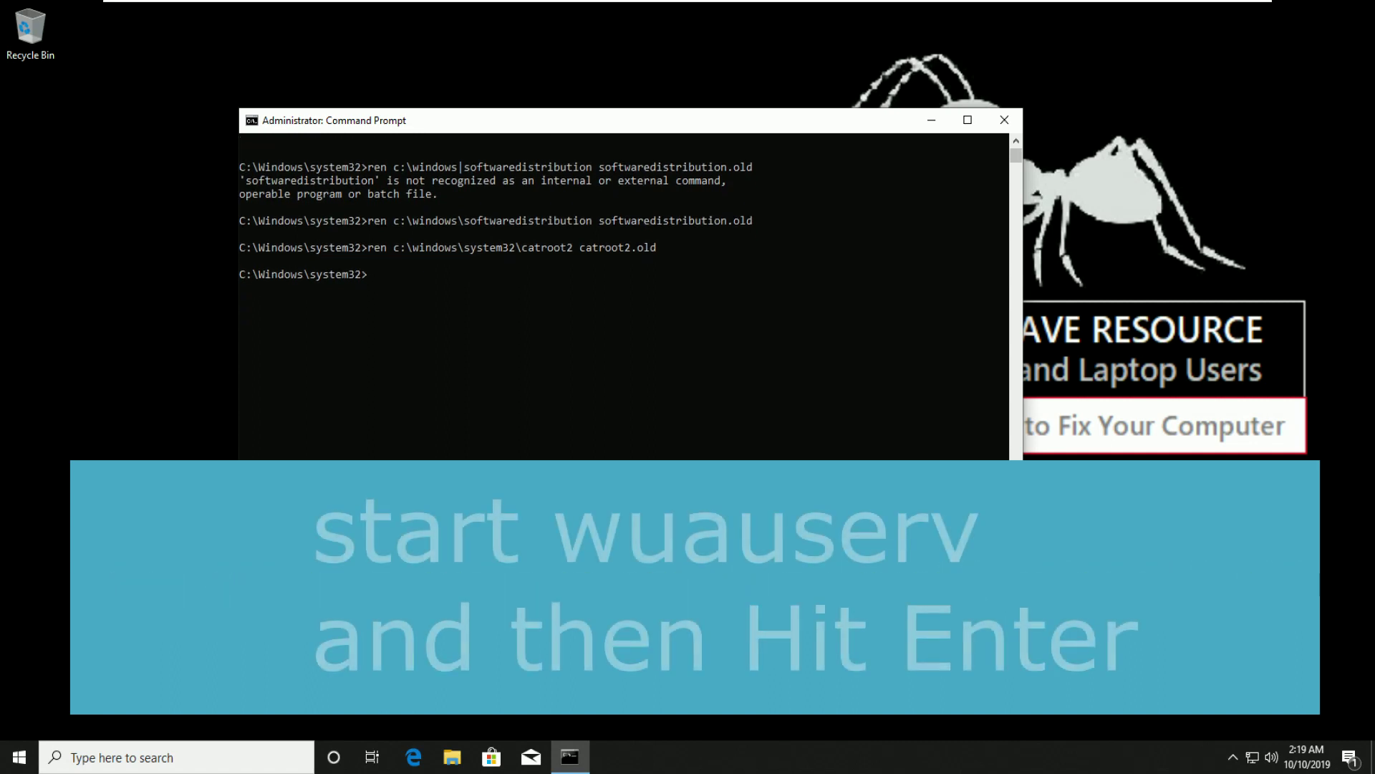
type("net")
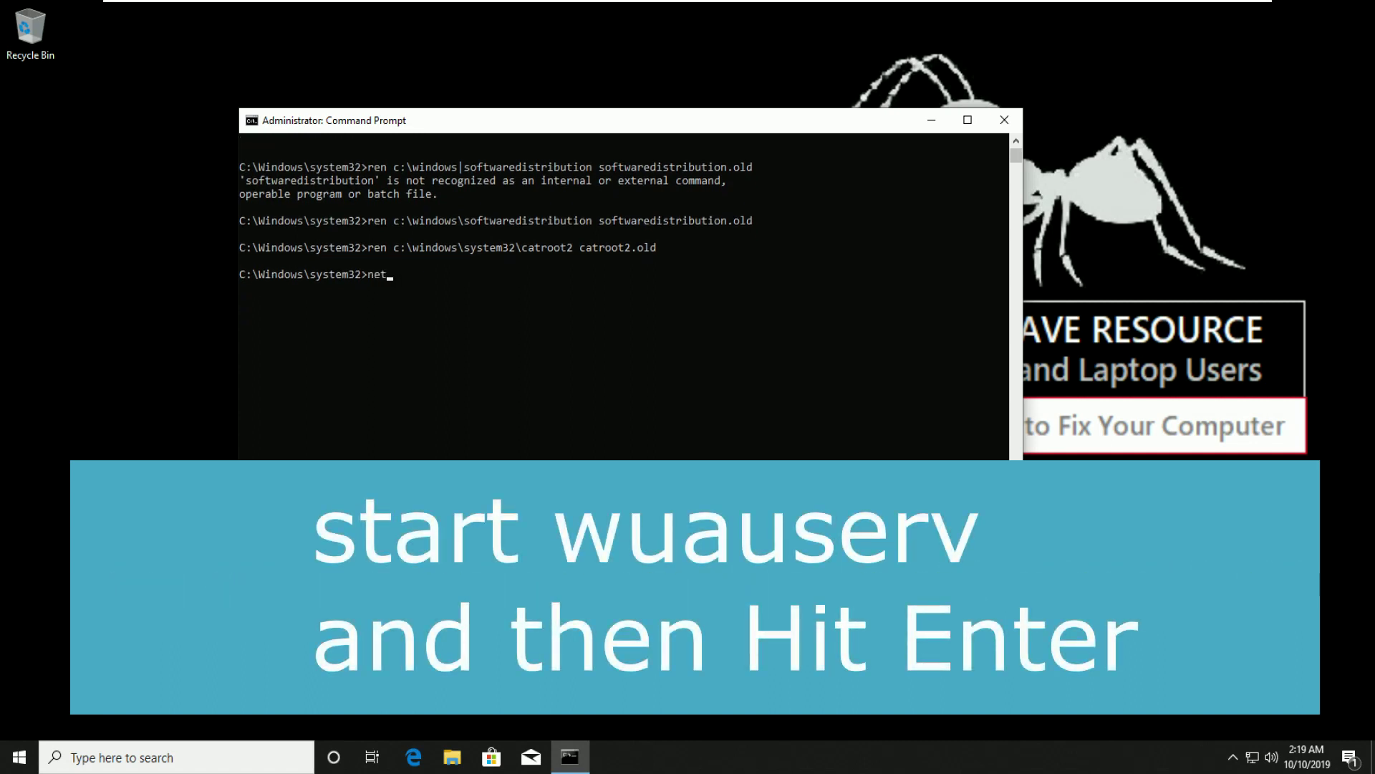
type(" start")
type(" wuauserv")
Step: Run net start wuauserv to bring Windows Update back up
key("Return")
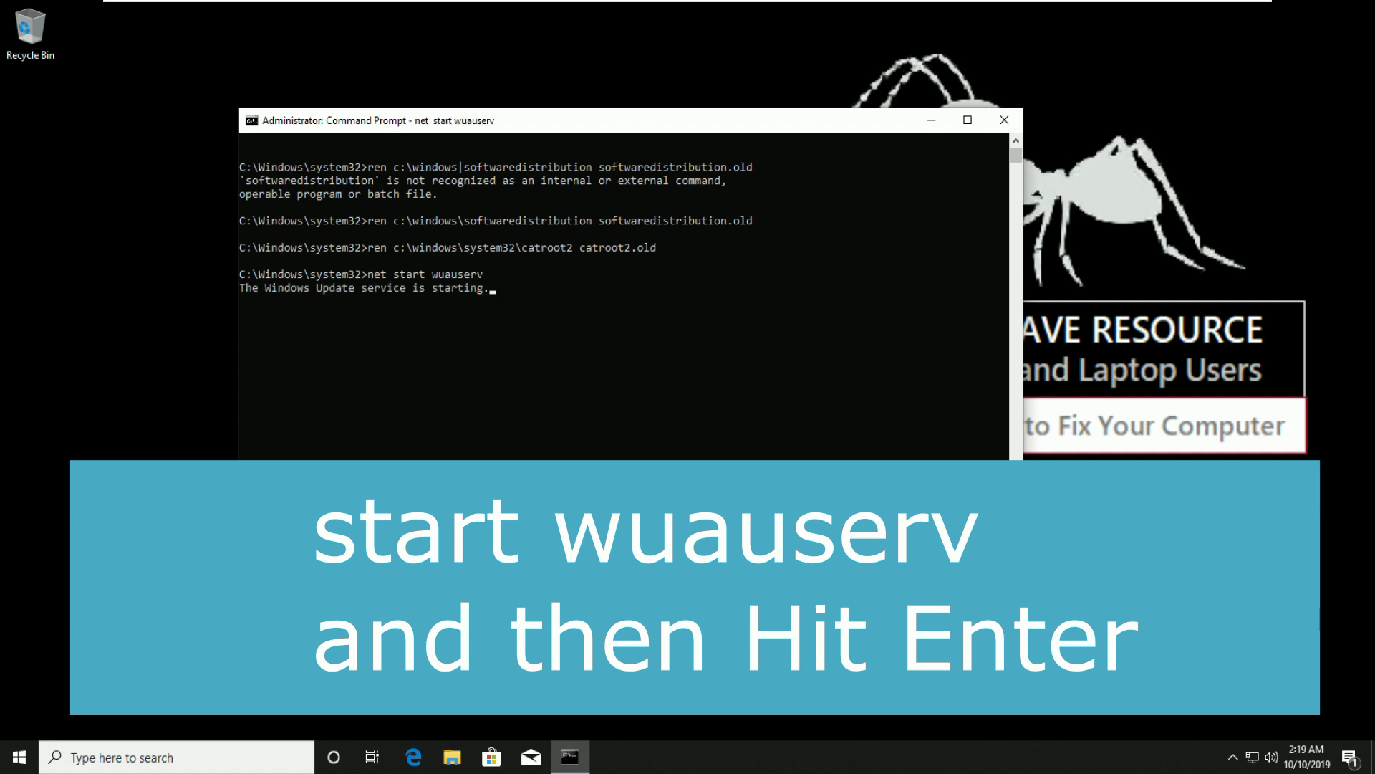
type("net")
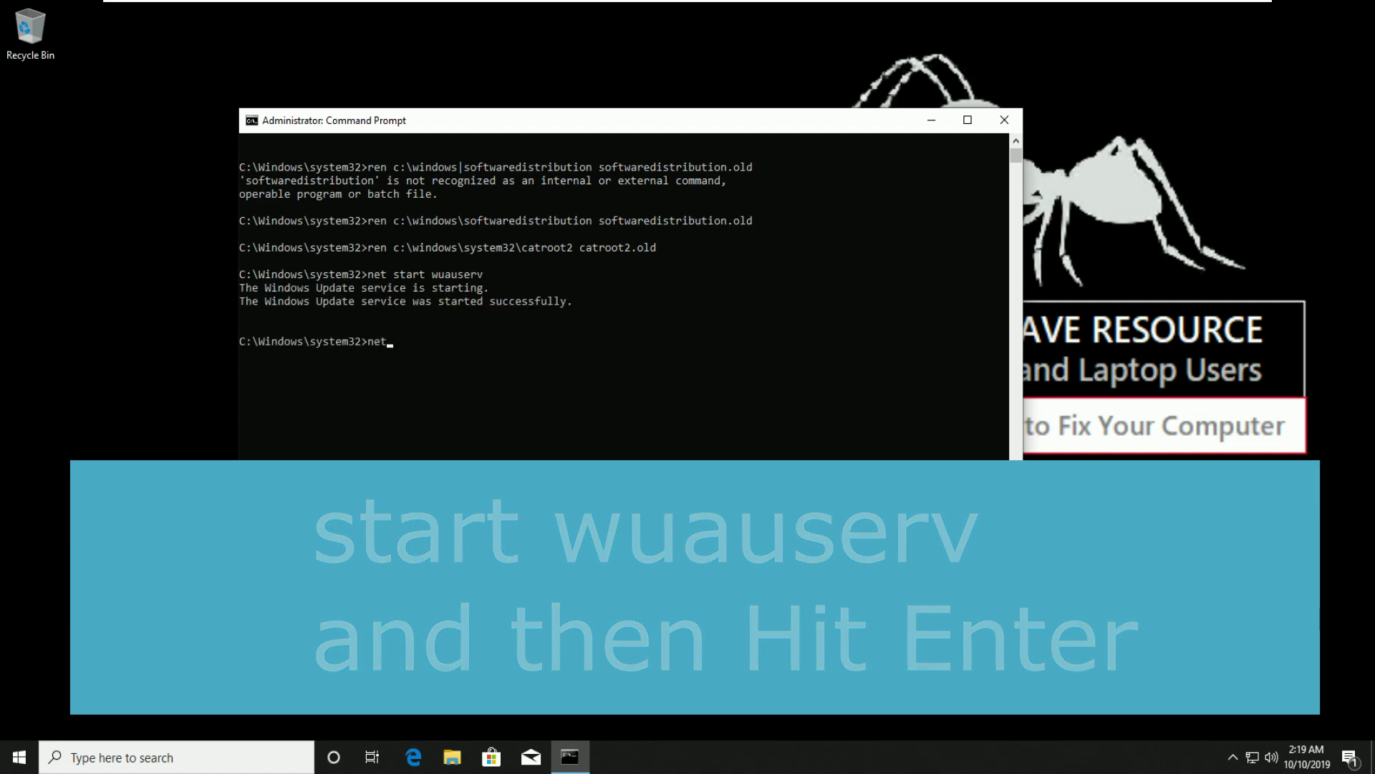
type(" st")
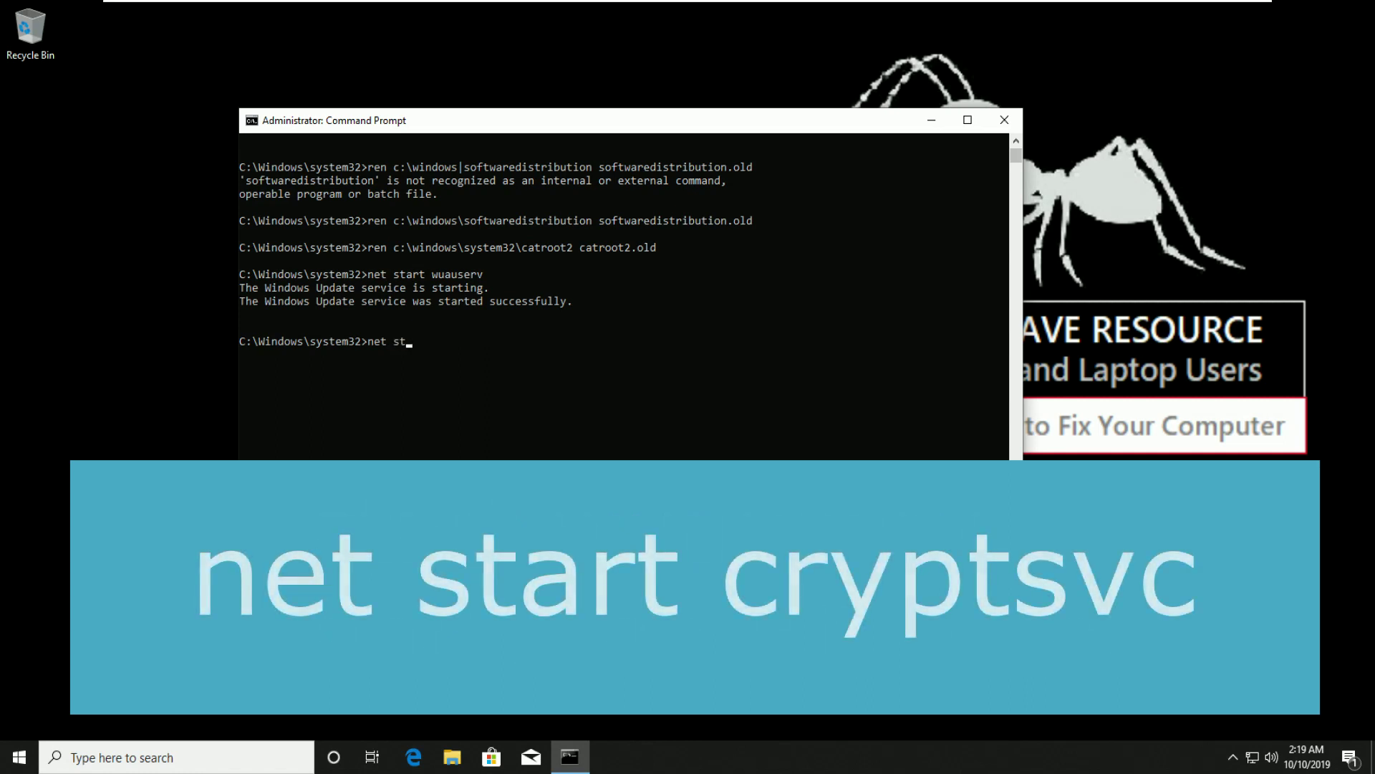
type("art cry")
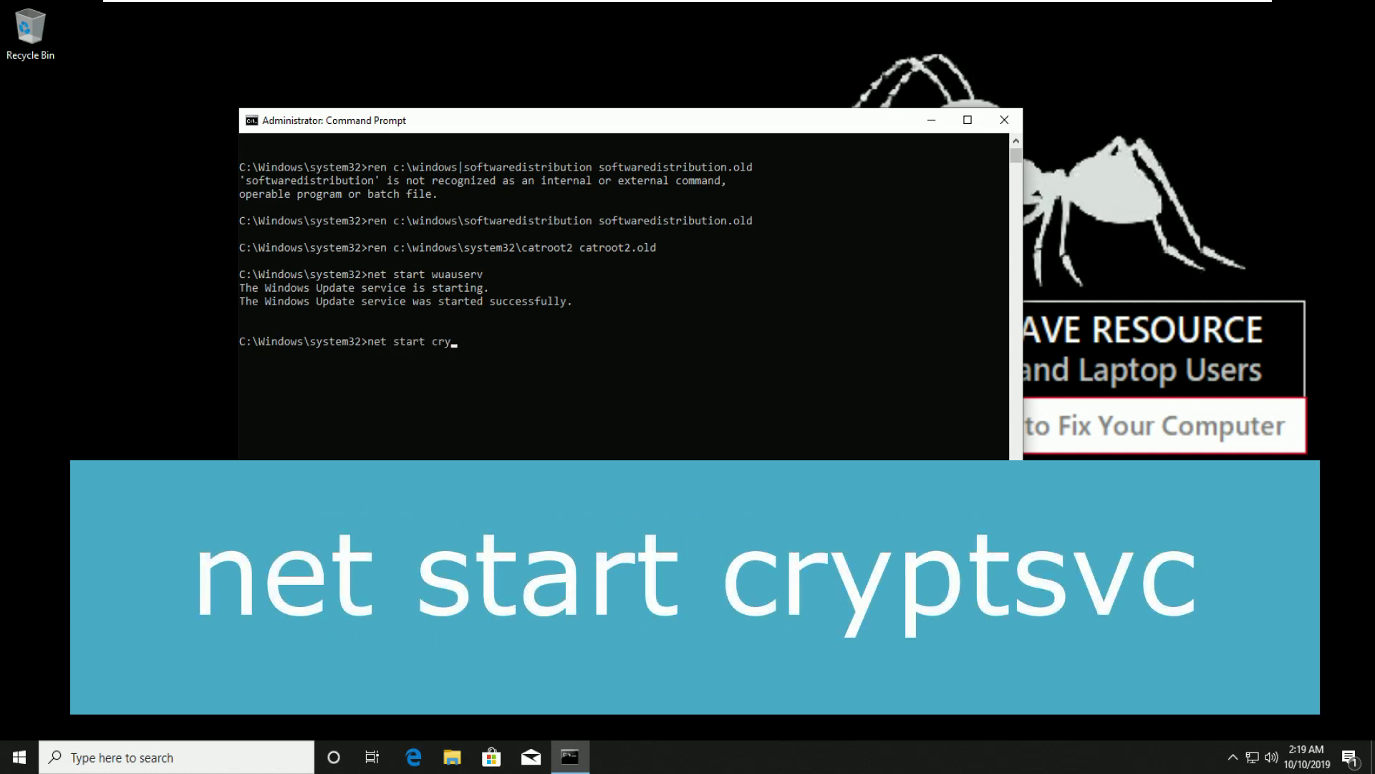
type("pt")
type("svc")
Step: Run net start cryptsvc to restart Cryptographic Services
key("Return")
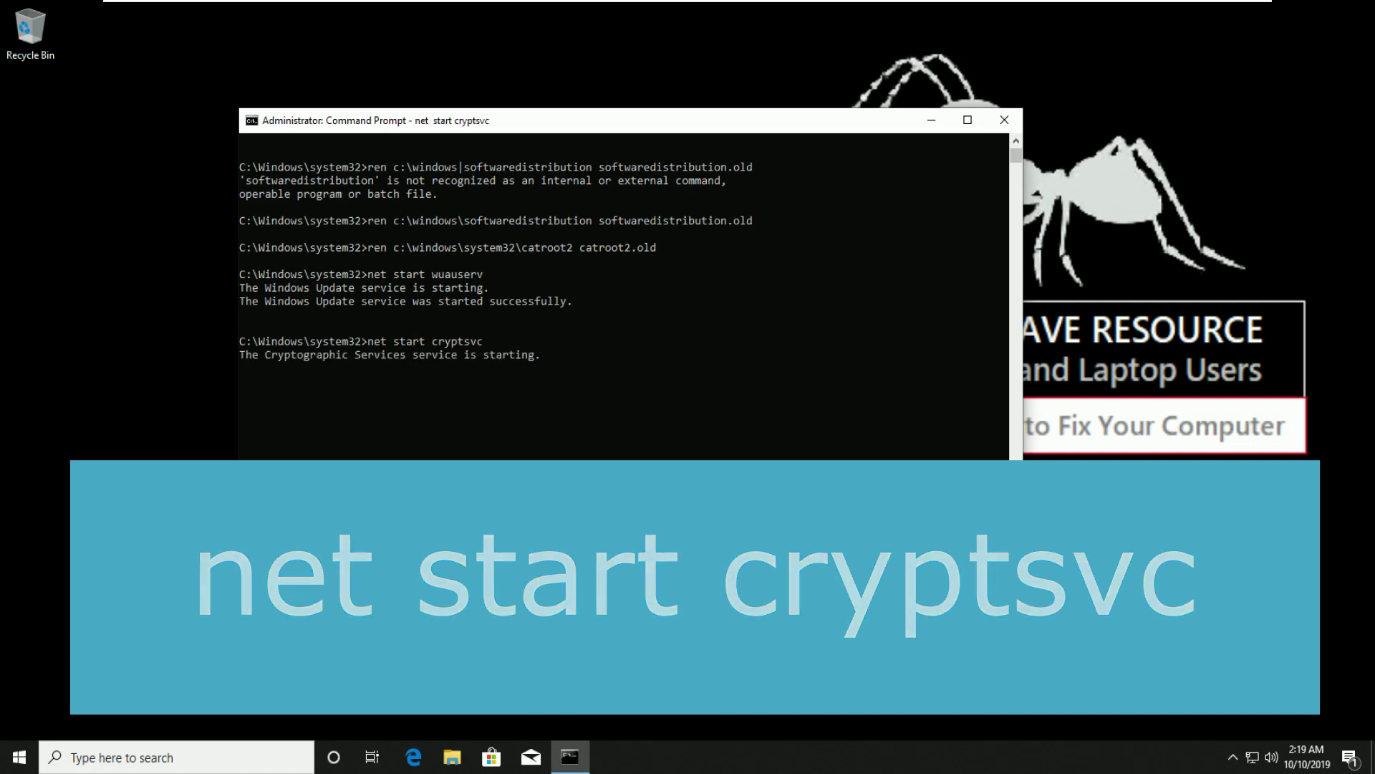
type("net")
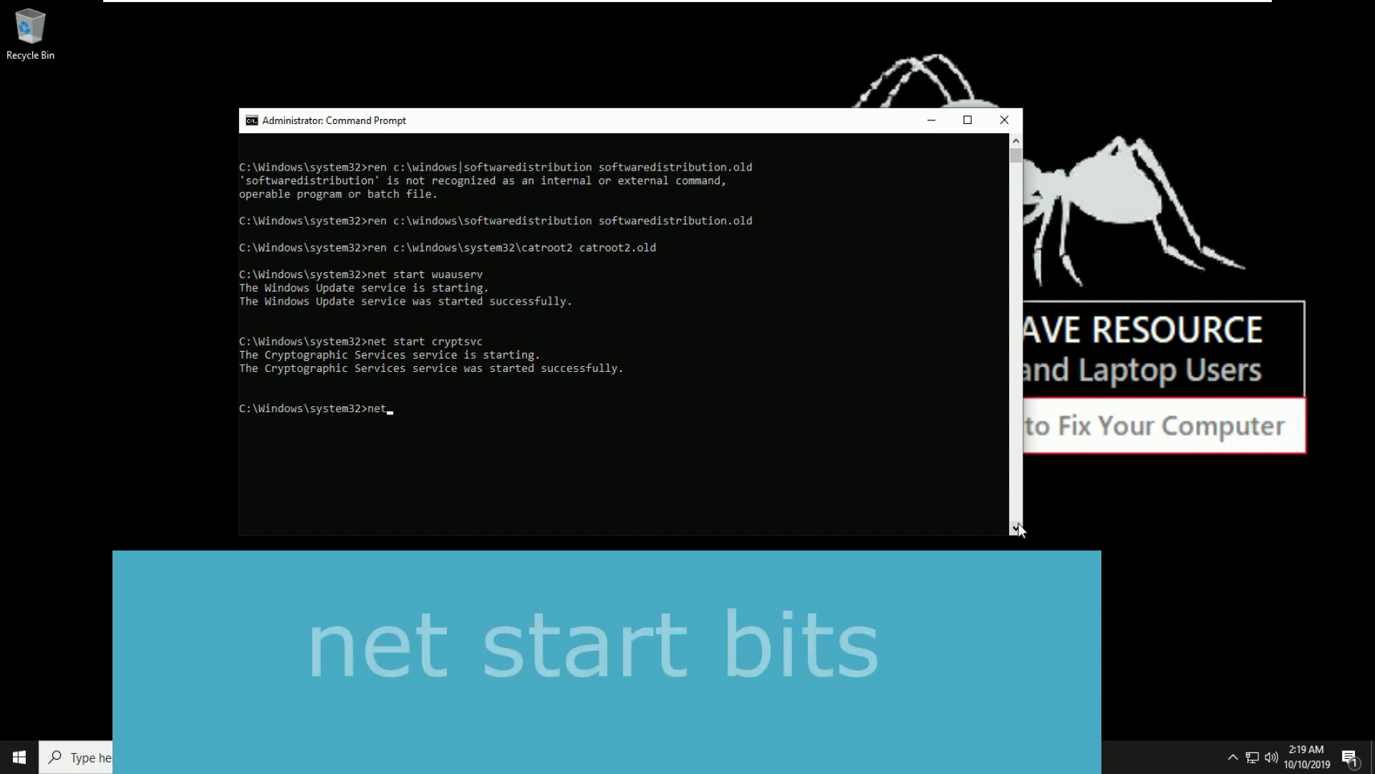
type(" start ")
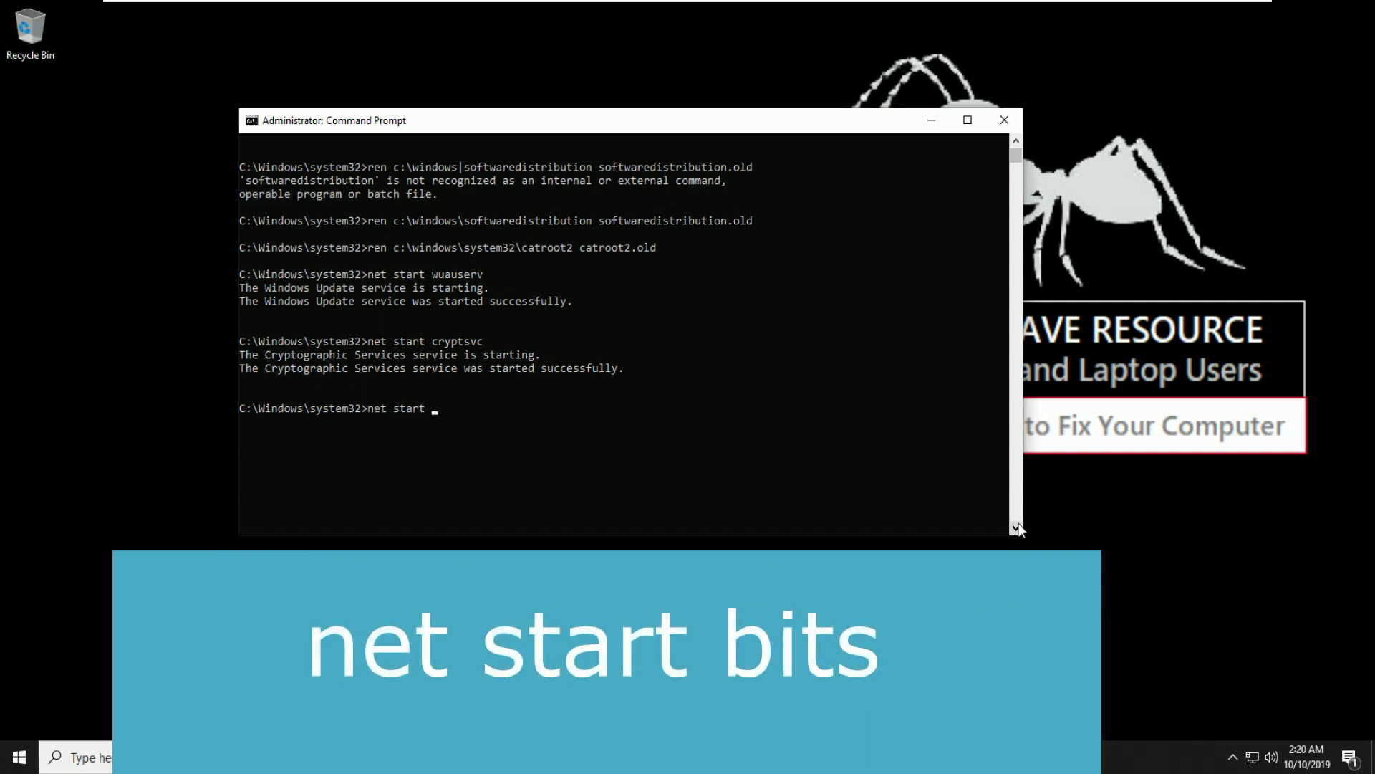
type("bits")
Step: Run net start bits to restart the Background Intelligent Transfer Service
key("Return")
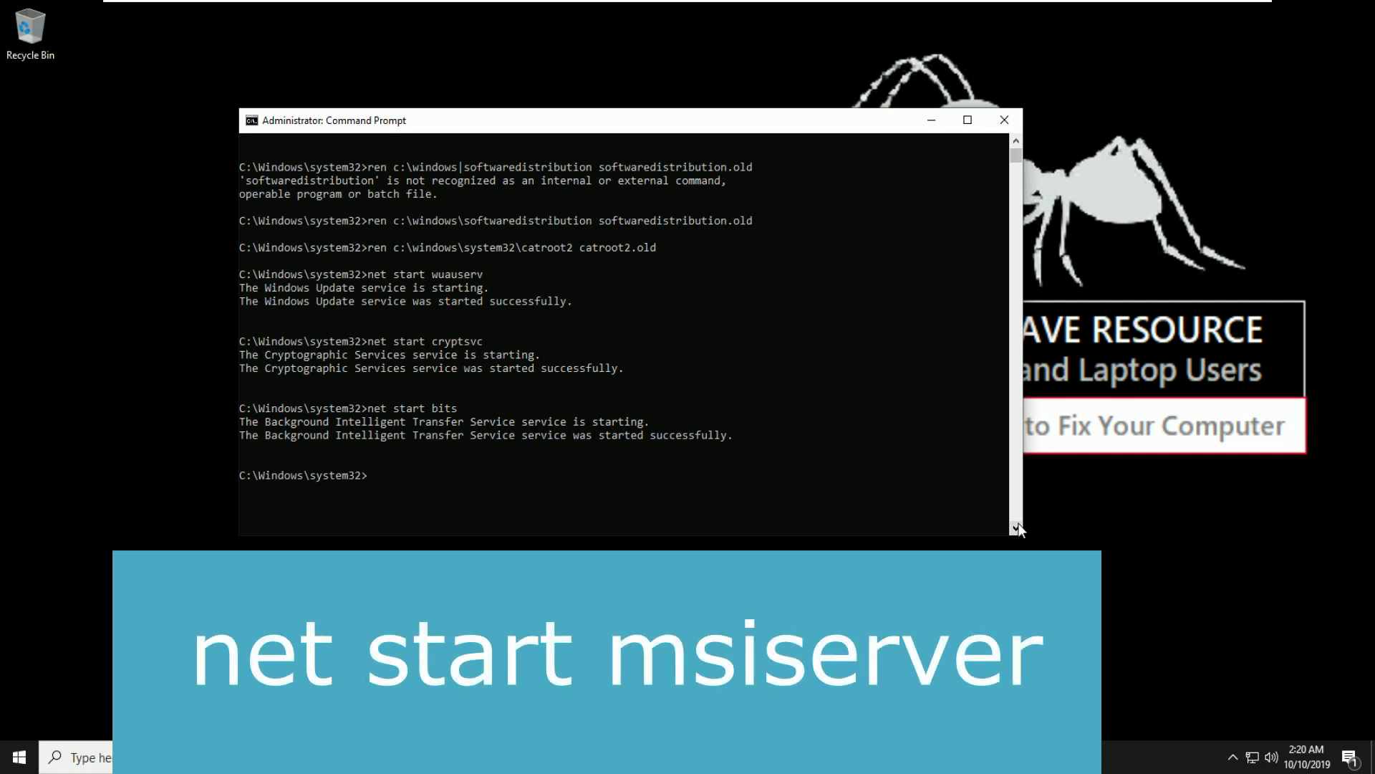
type("ne")
type("t start m")
type("sis")
type("erver")
Step: Run net start msiserver to restart Windows Installer
key("Return")
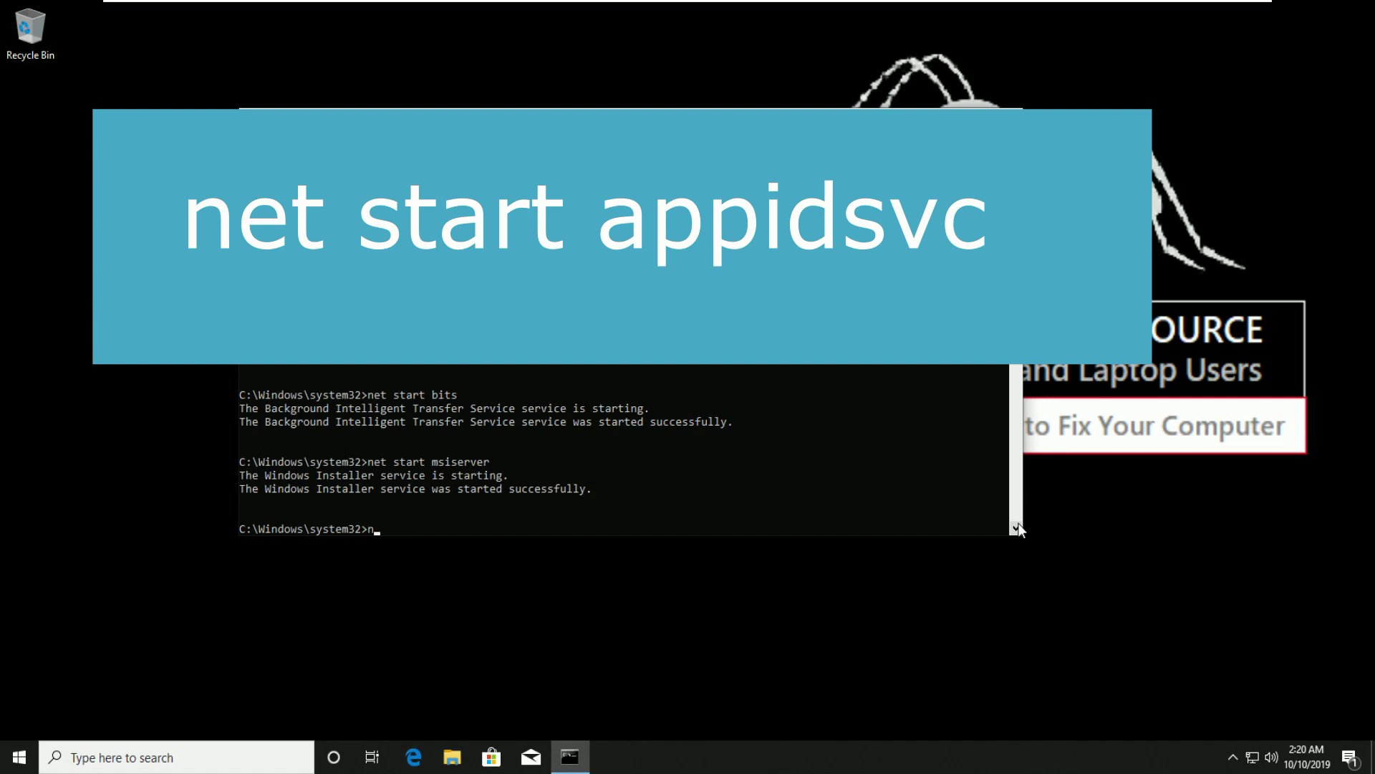
type("et start a")
type("ppi")
type("ds")
type("vc")
Step: Run net start appidsvc, then exit Command Prompt
key("Return")
type("ex")
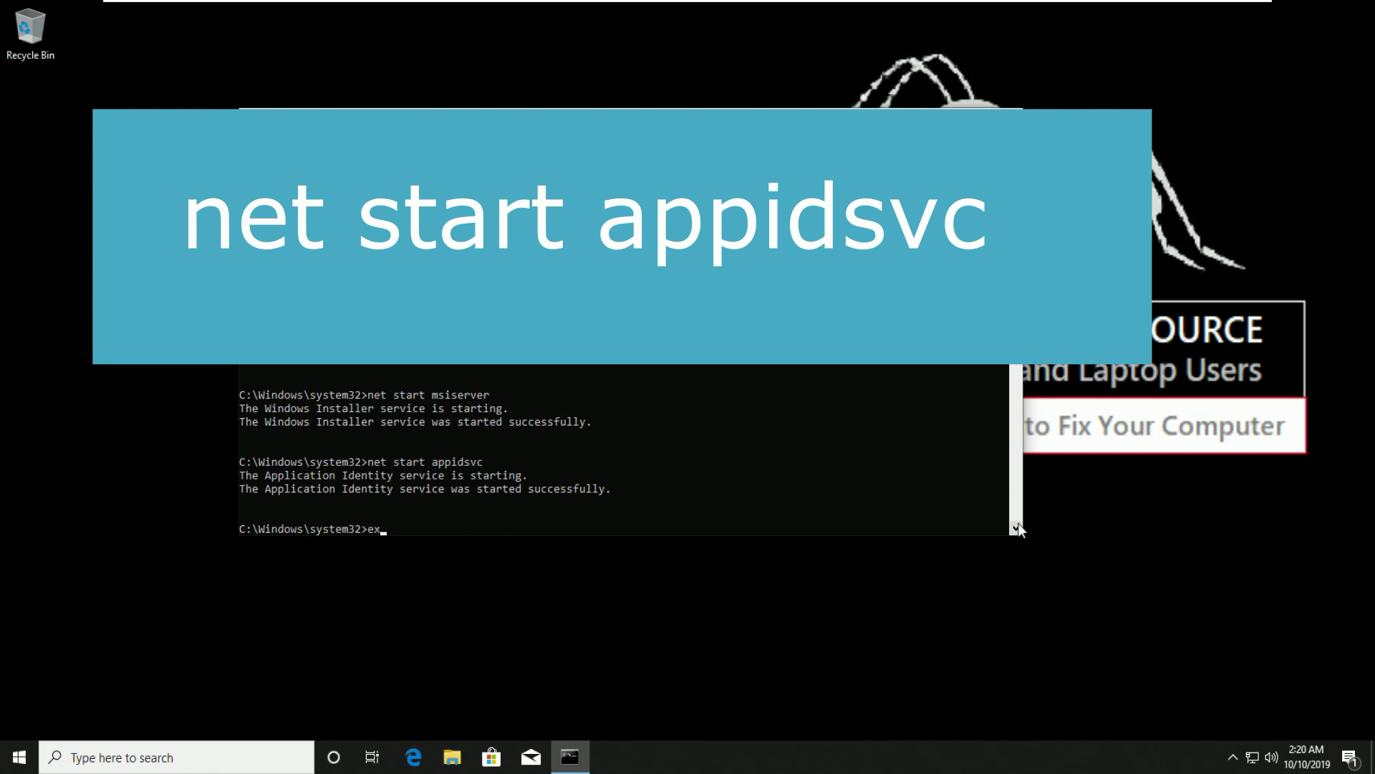
type("it")
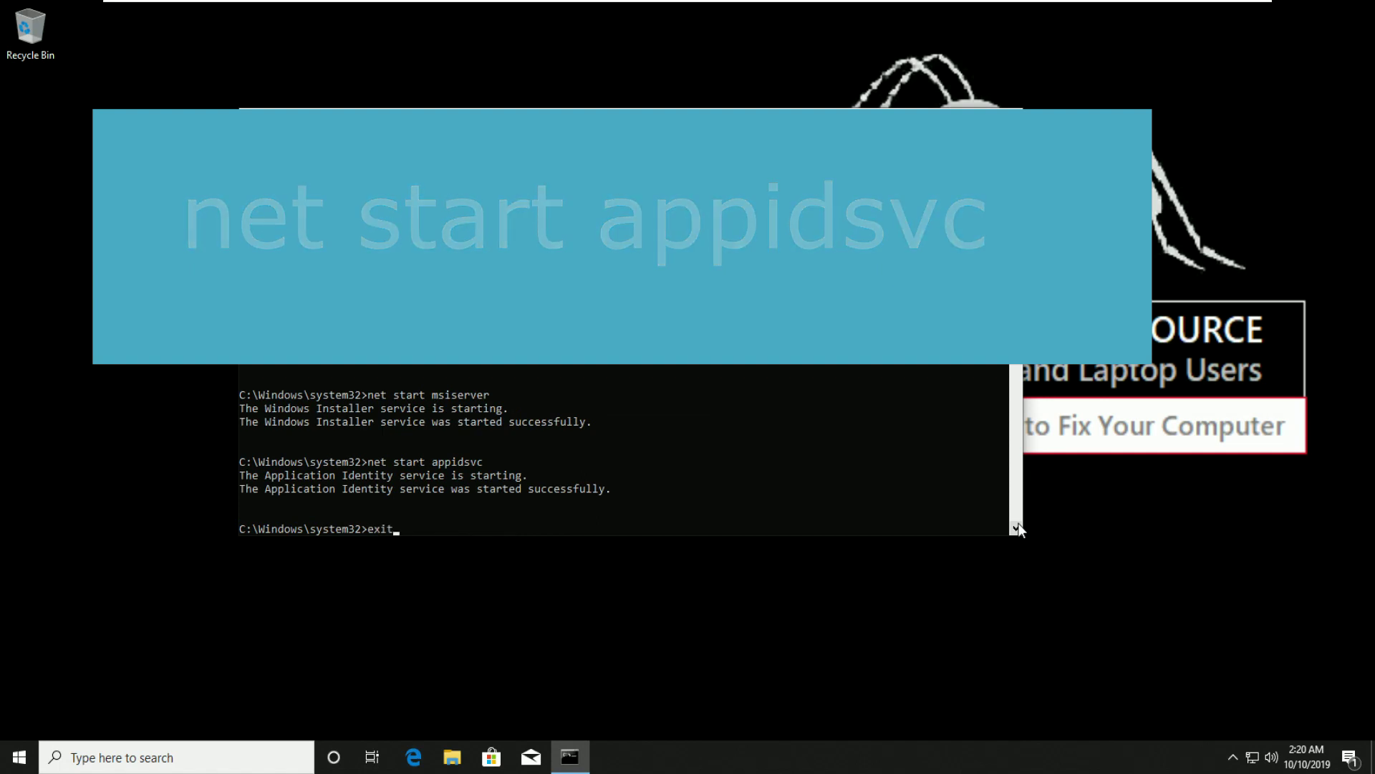
scroll(1017, 527, "down", 1)
scroll(1018, 528, "down", 1)
scroll(1017, 528, "down", 3)
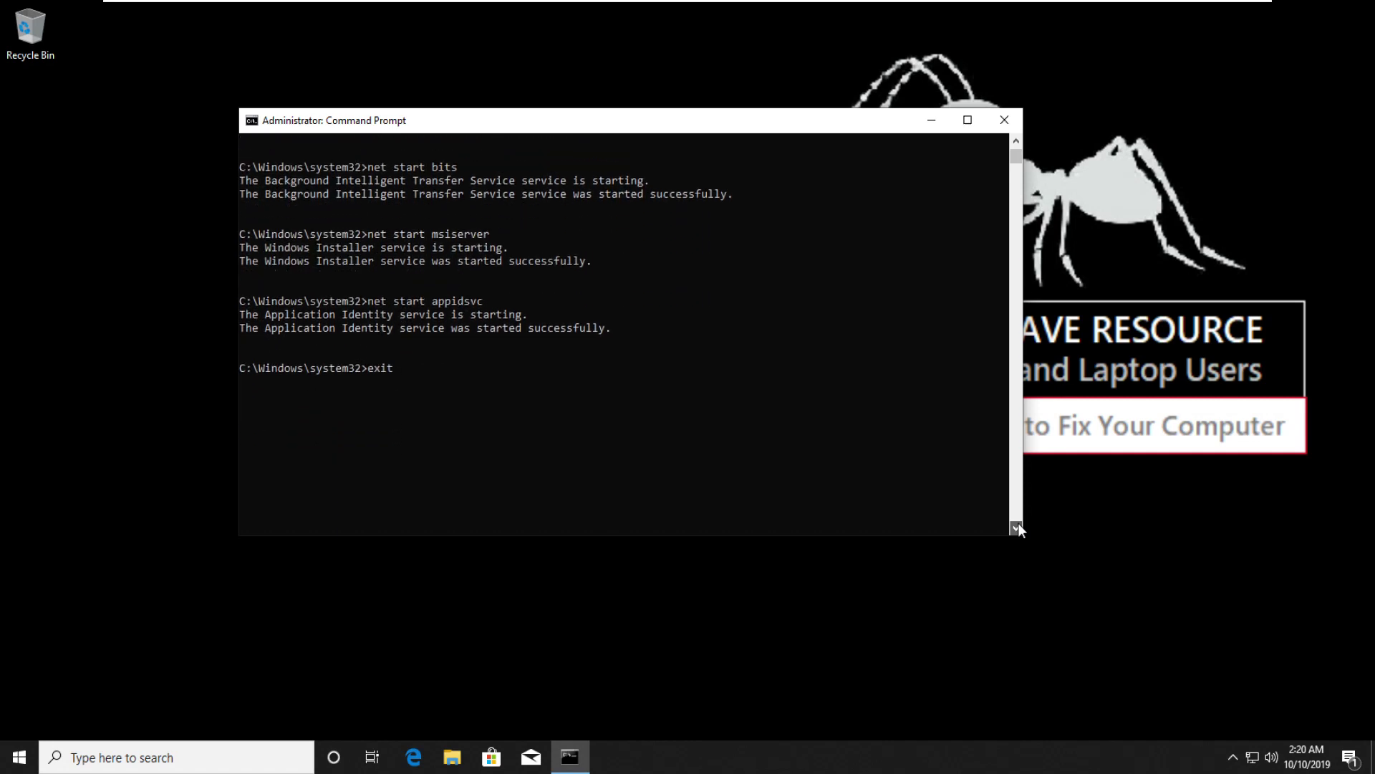
scroll(1017, 528, "down", 1)
key("Return")
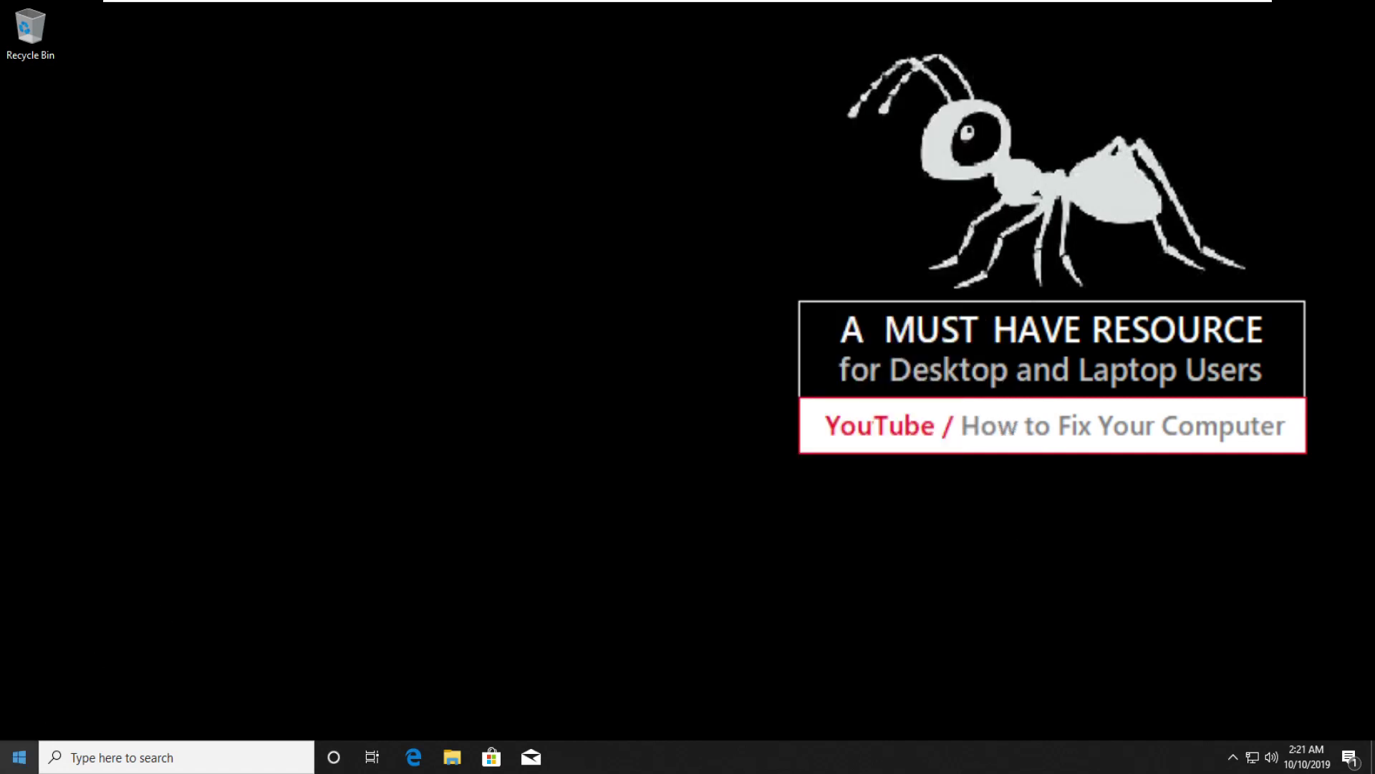
Step: Launch Windows PowerShell as administrator from the Start menu and move its window up
left_click(19, 757)
type("po")
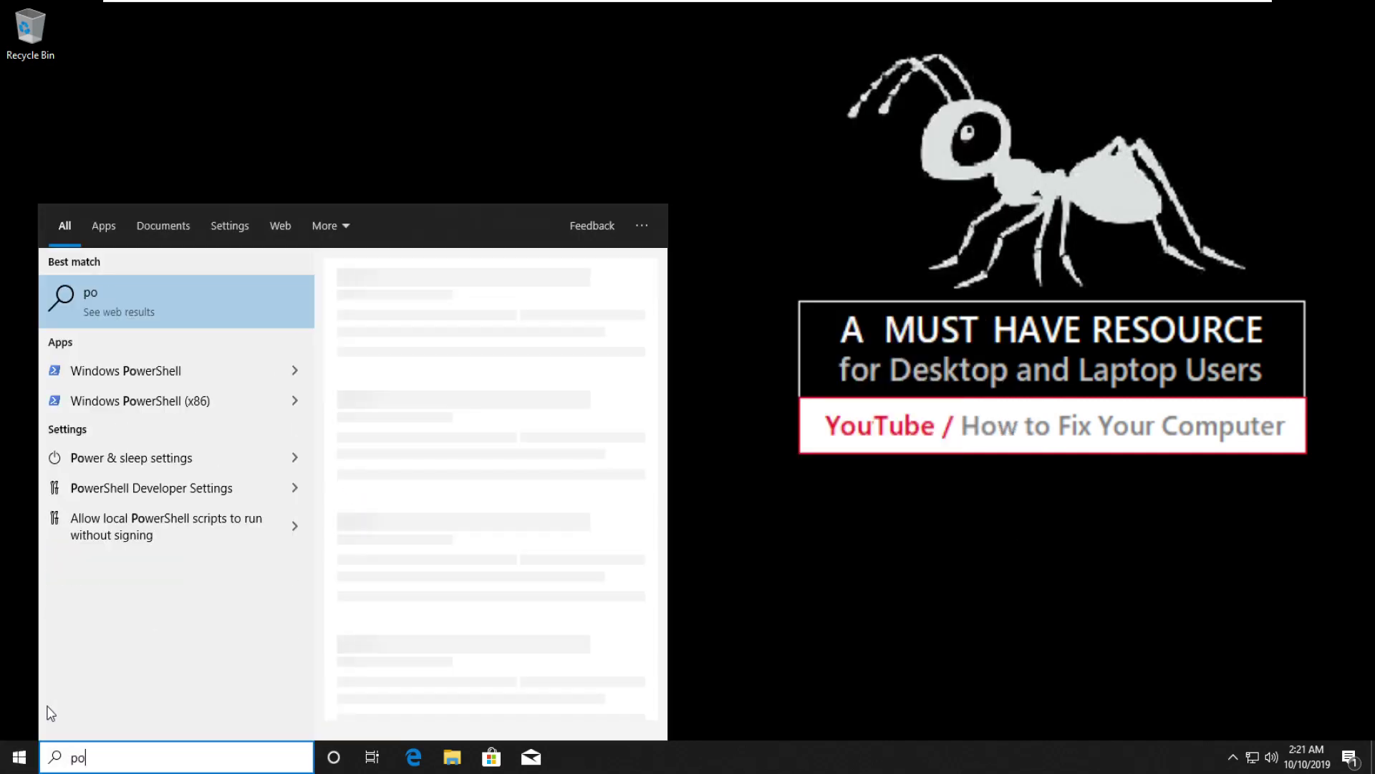
type("wersh")
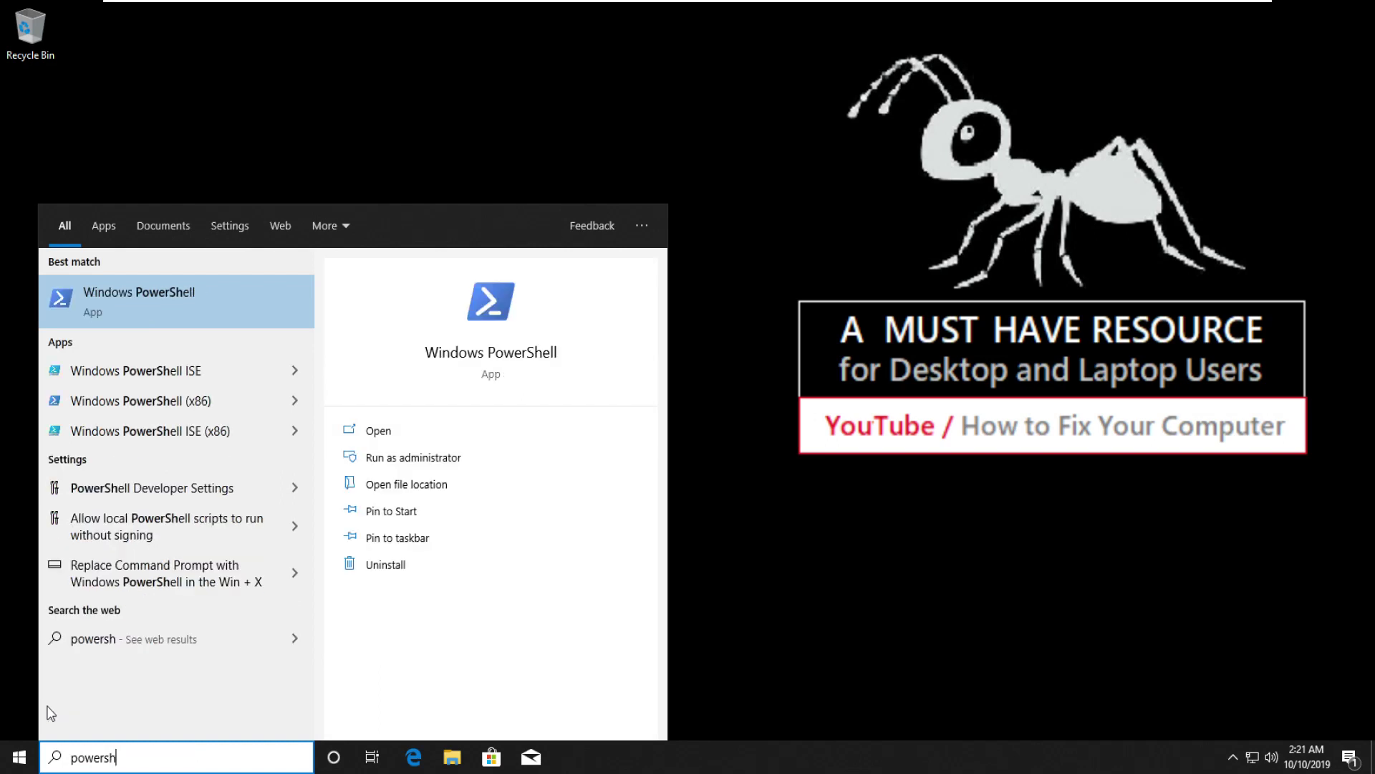
right_click(143, 308)
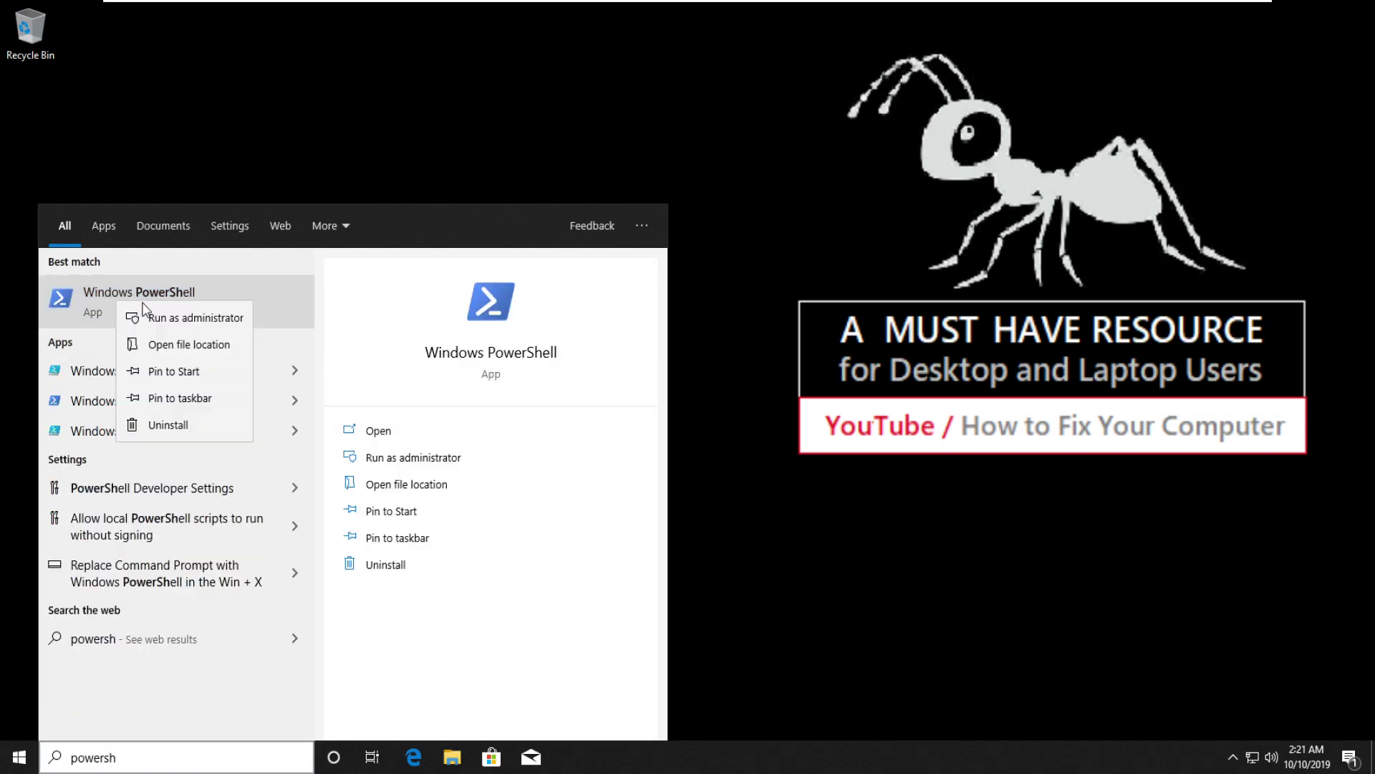
left_click(190, 315)
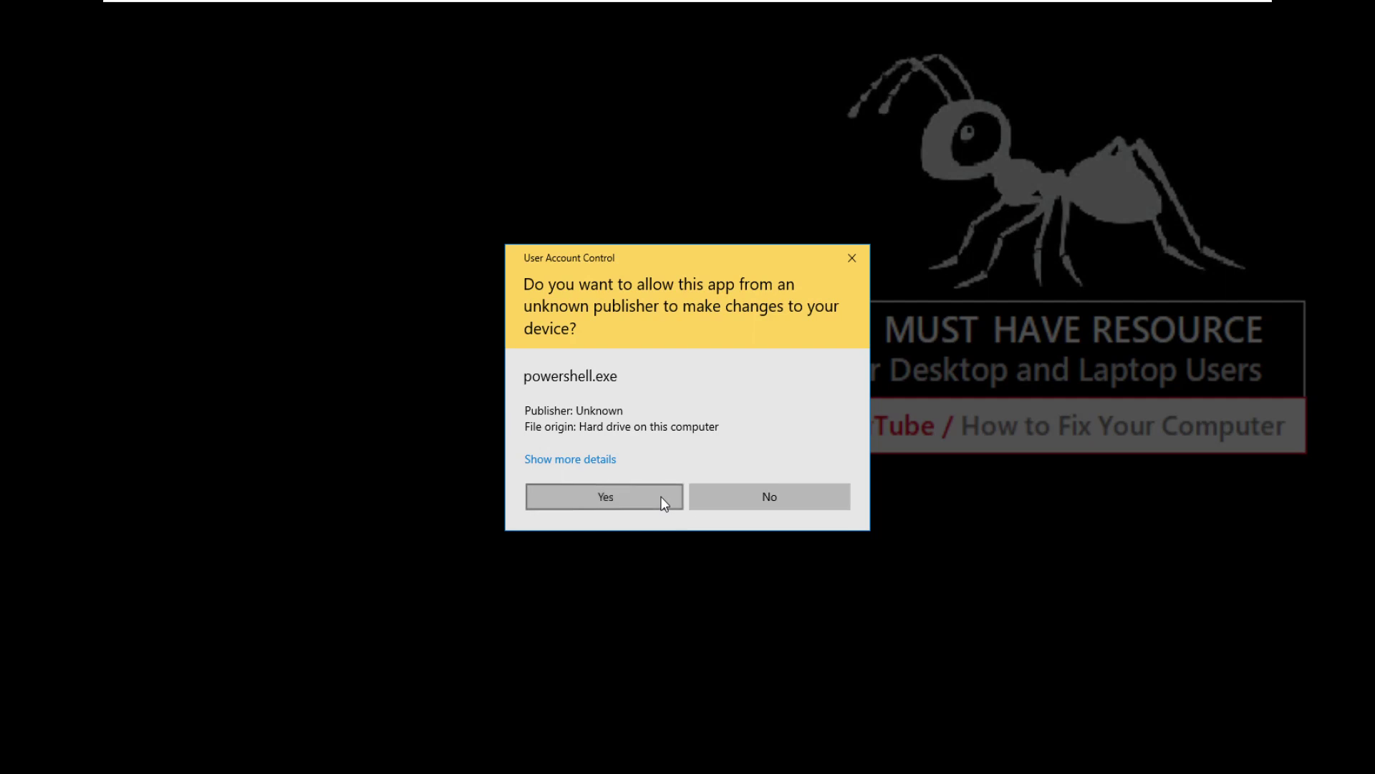
left_click(663, 504)
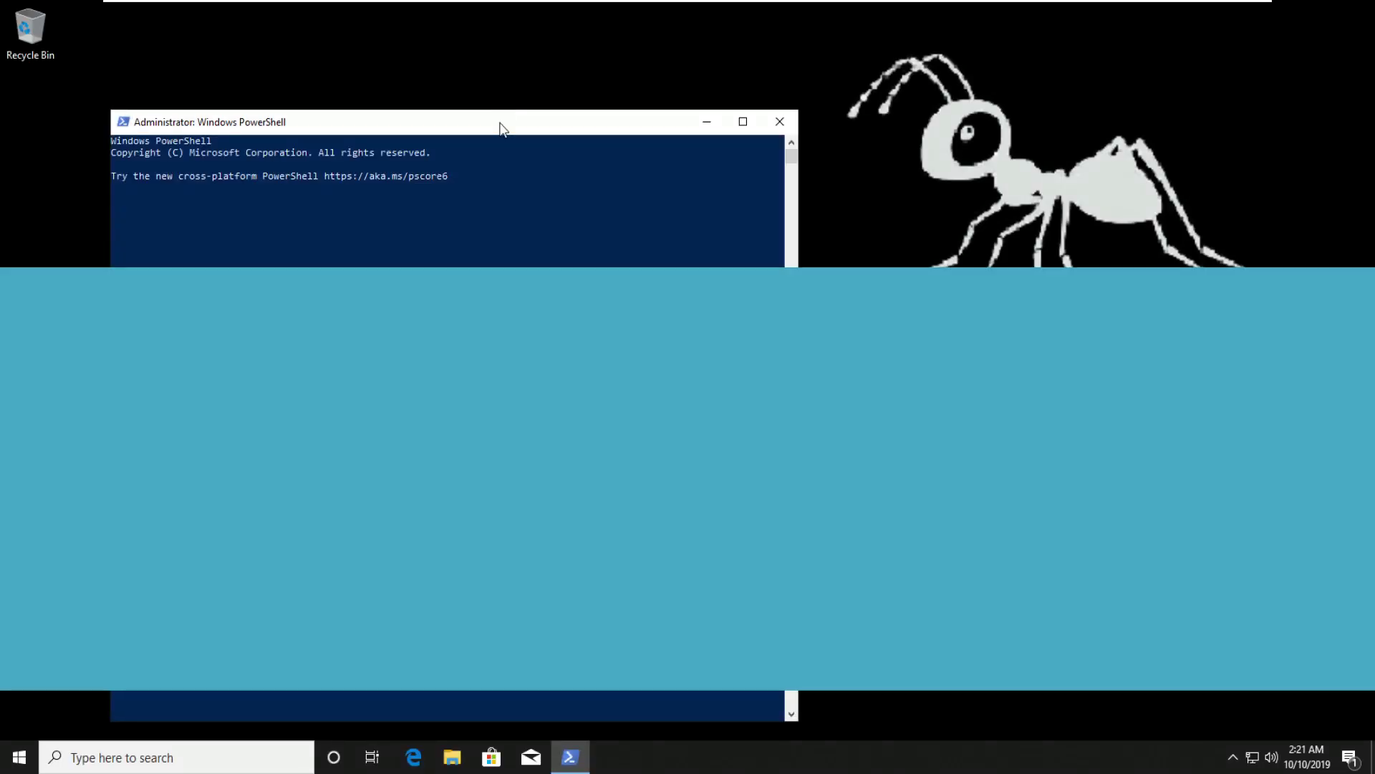
left_click_drag(500, 129, 743, 82)
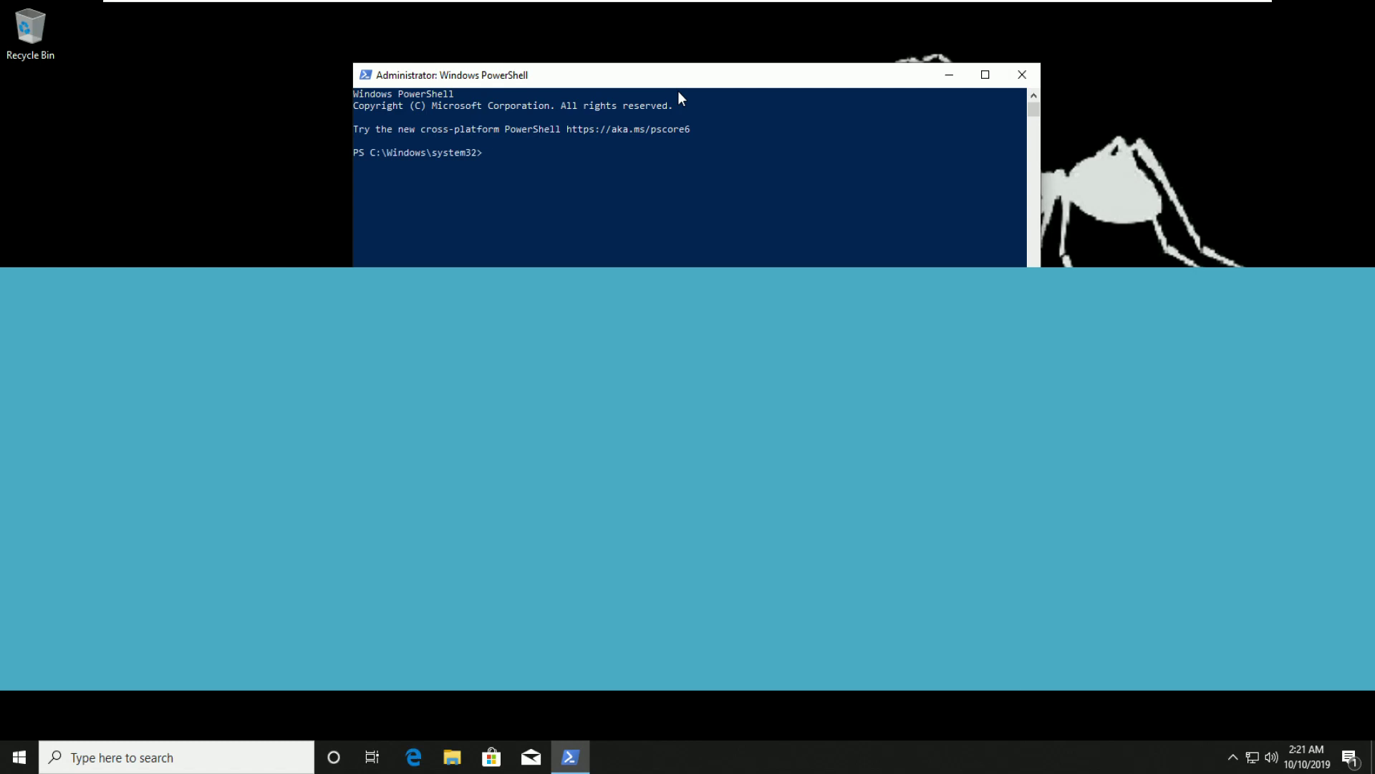
type("wua")
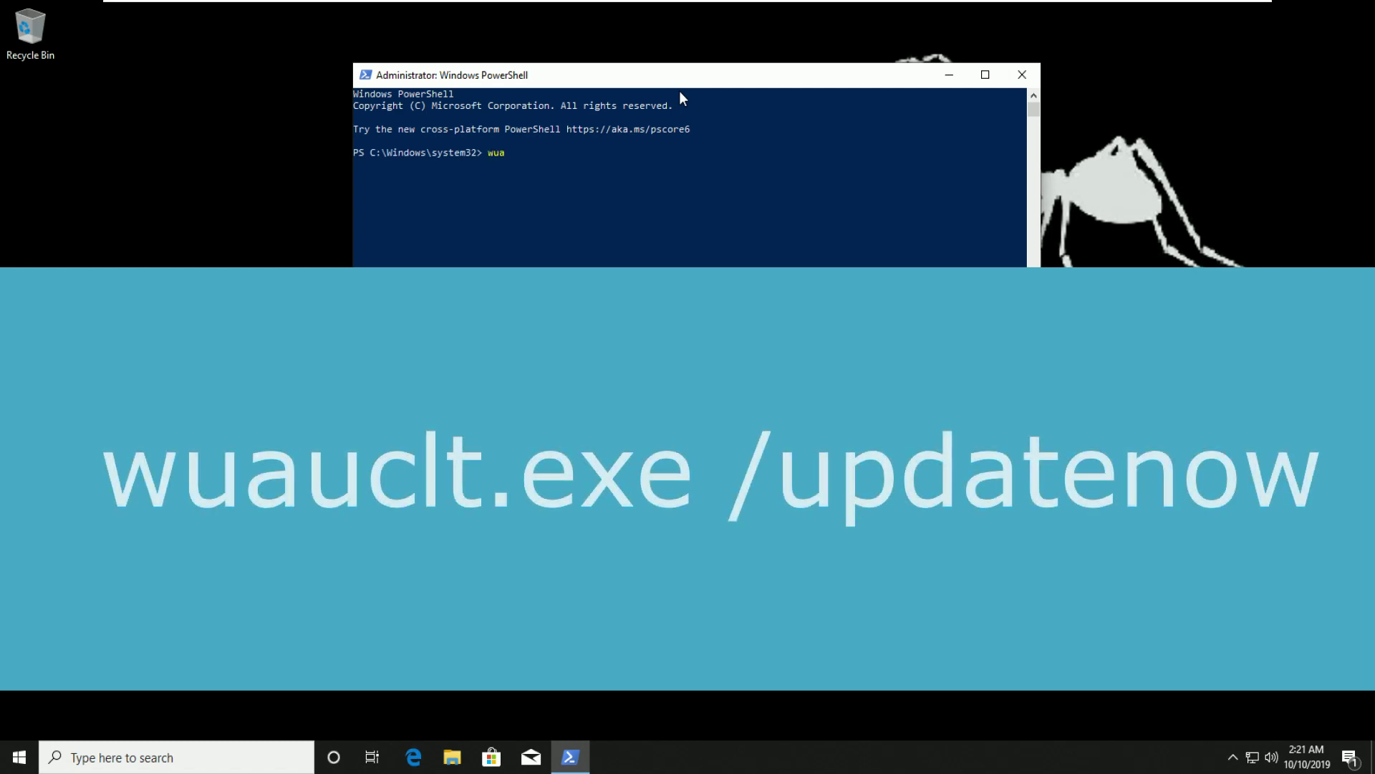
type("uclt")
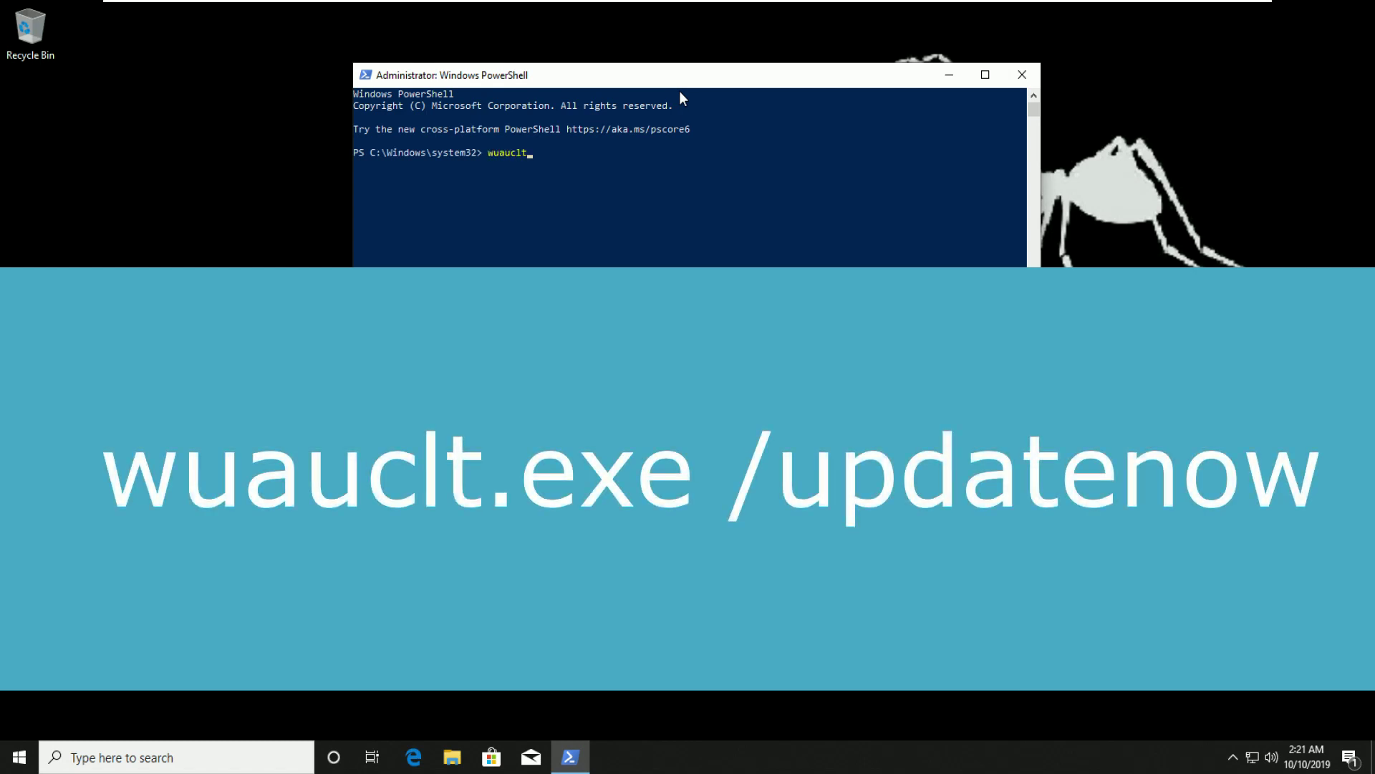
type(".exe /")
type("updatenow")
Step: Run wuauclt.exe /updatenow, exit PowerShell, and reopen the Start menu
key("Return")
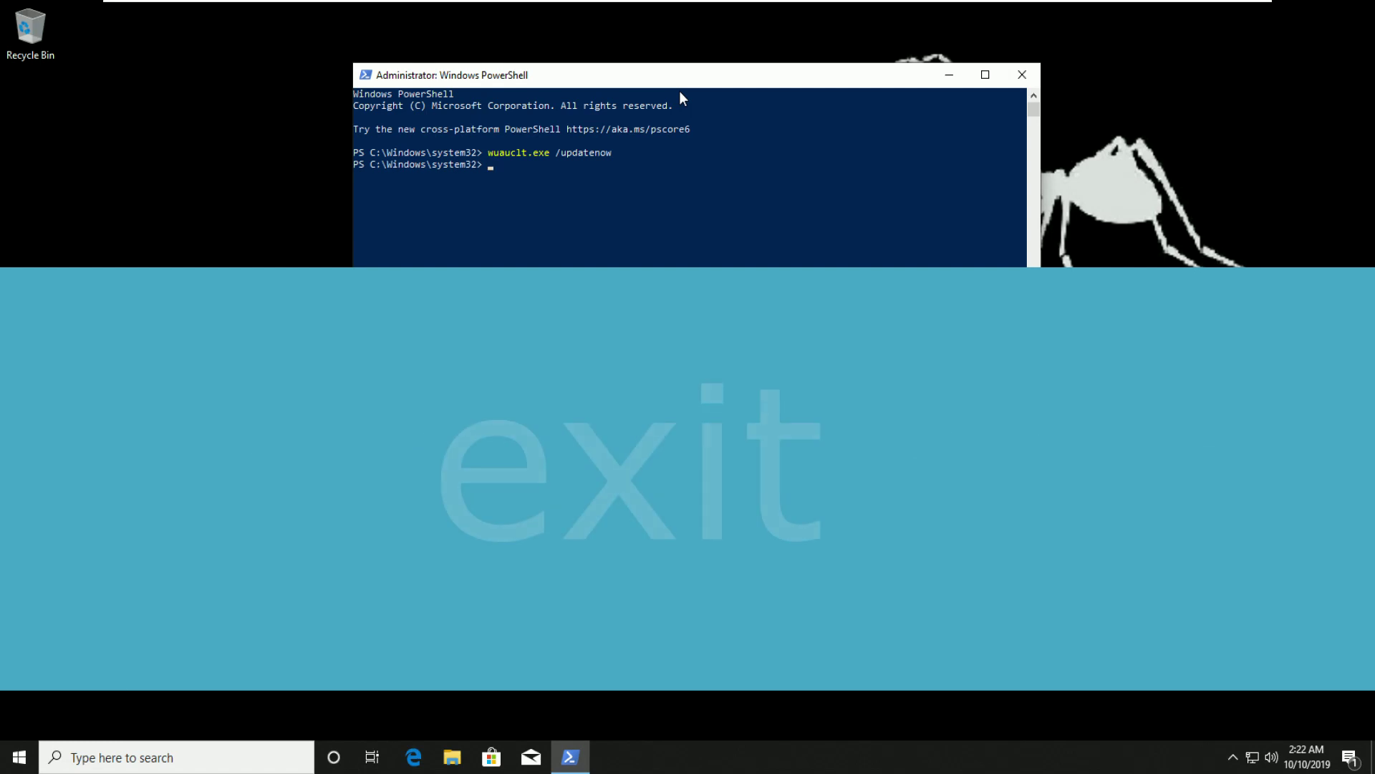
type("exit")
key("Return")
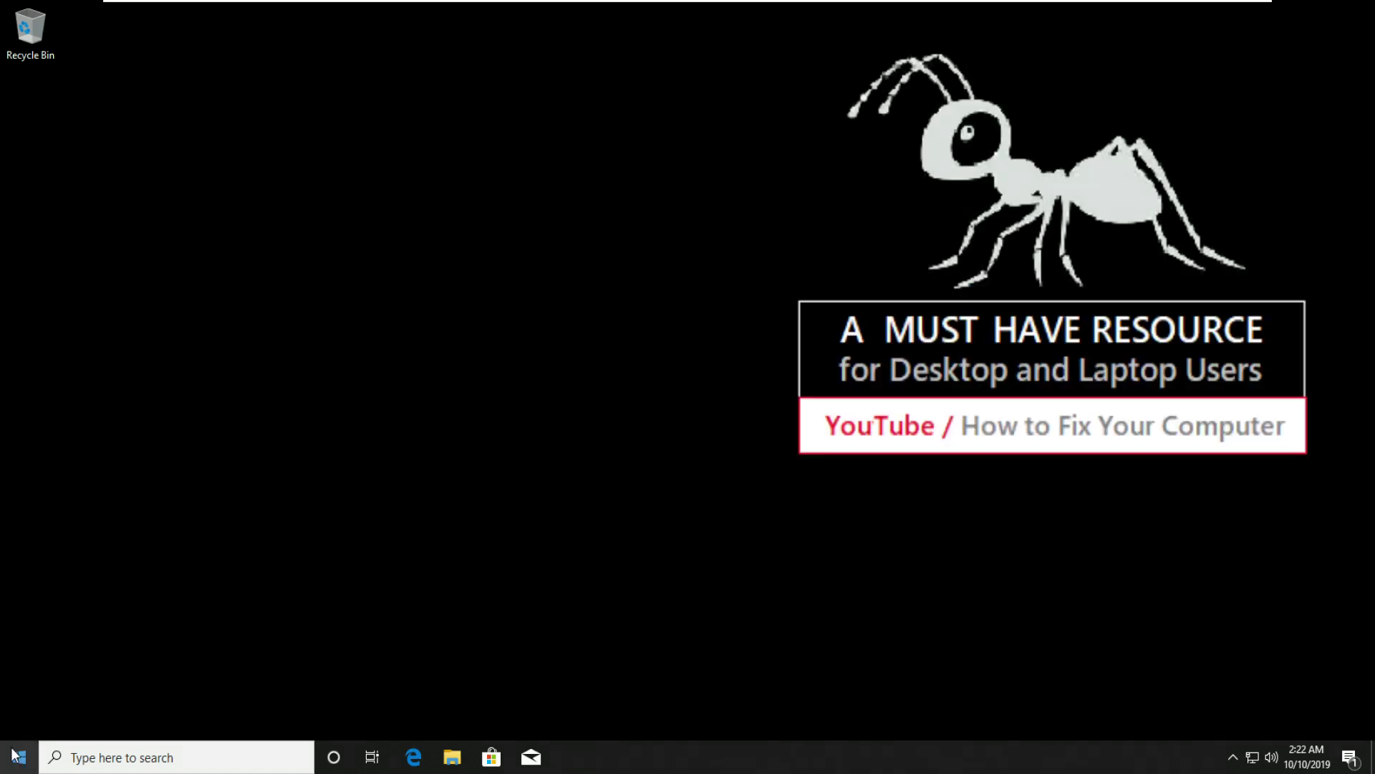
left_click(13, 760)
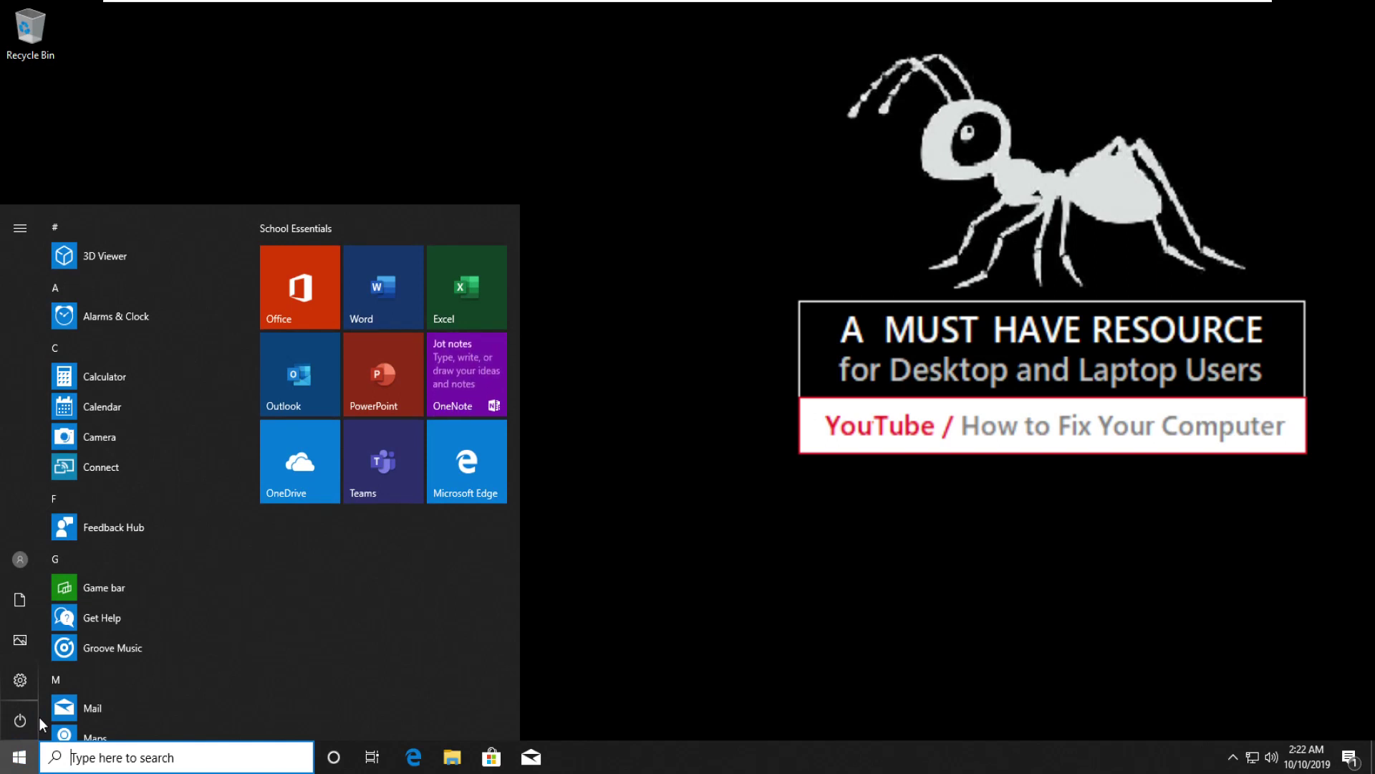
type("reco")
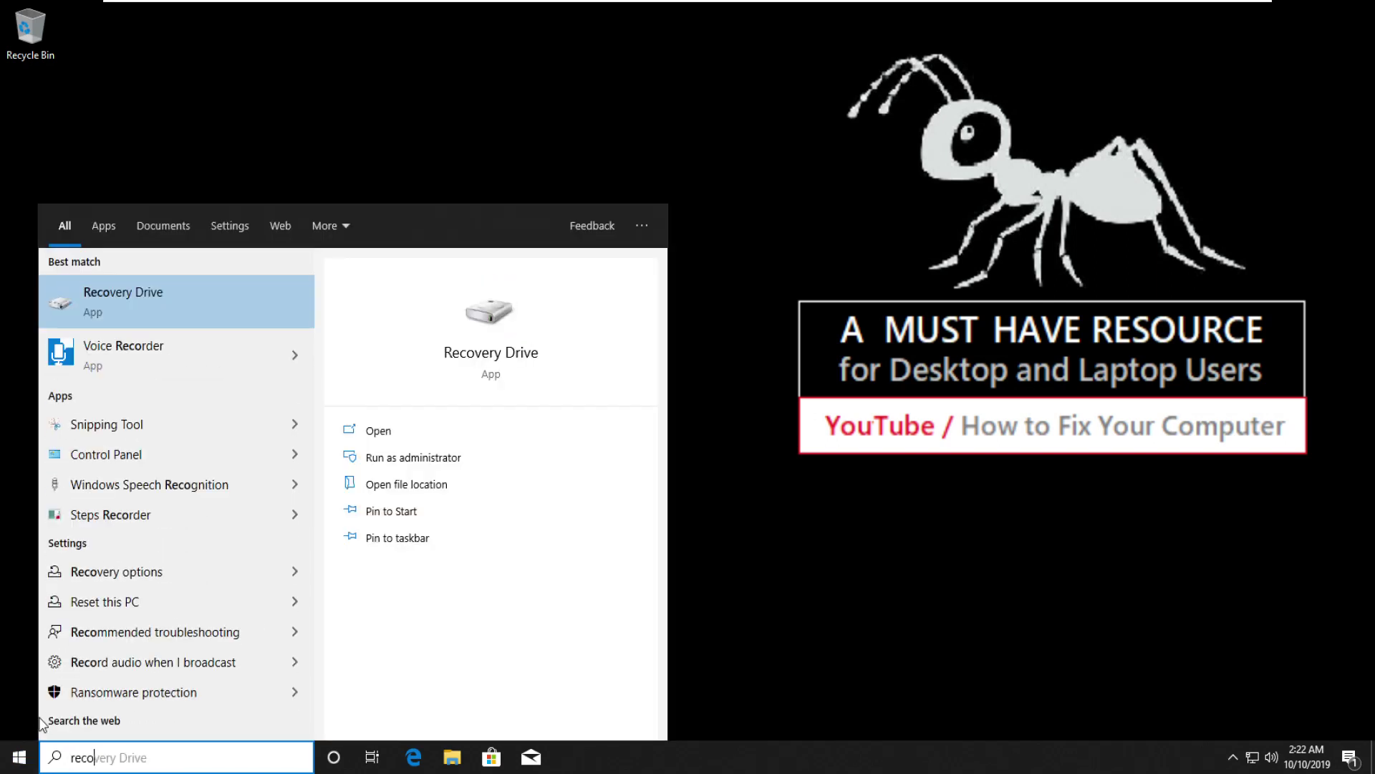
type("very")
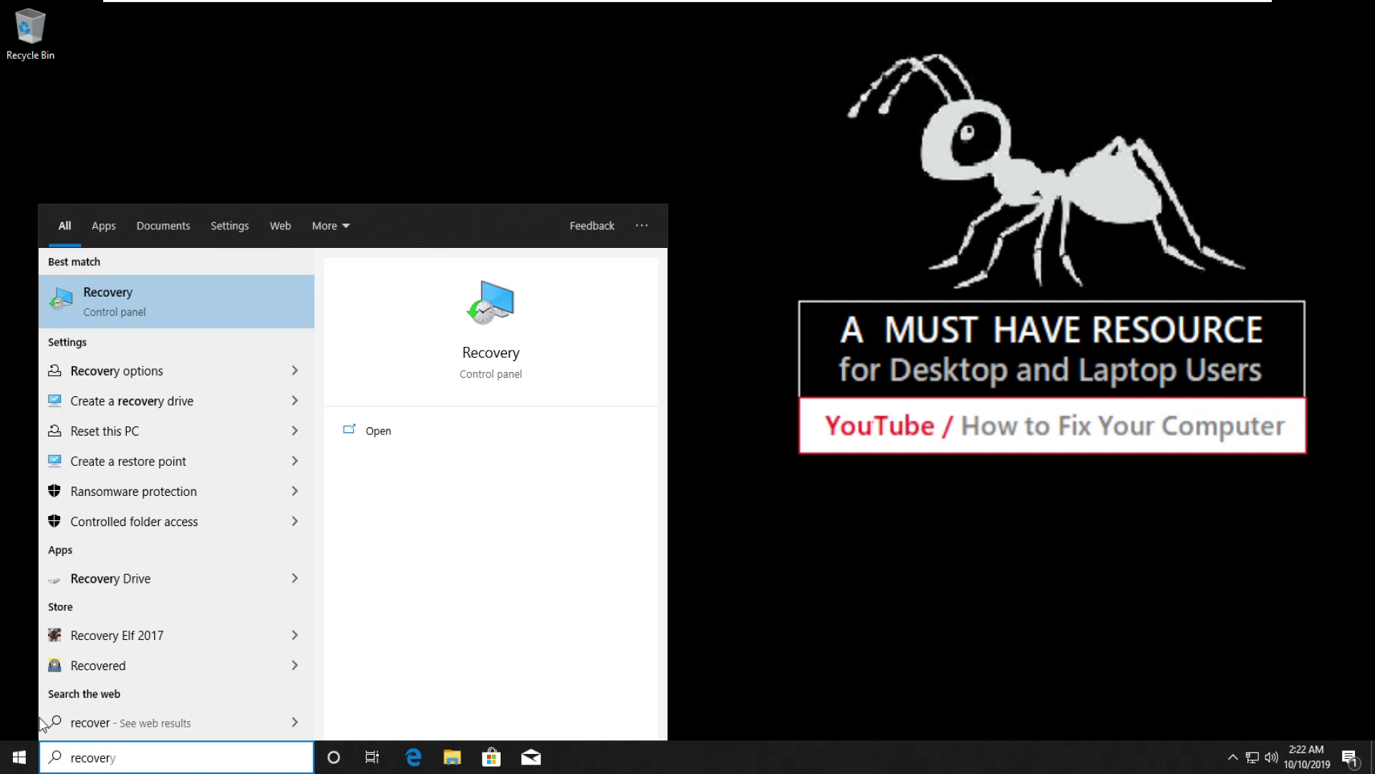
type(" op")
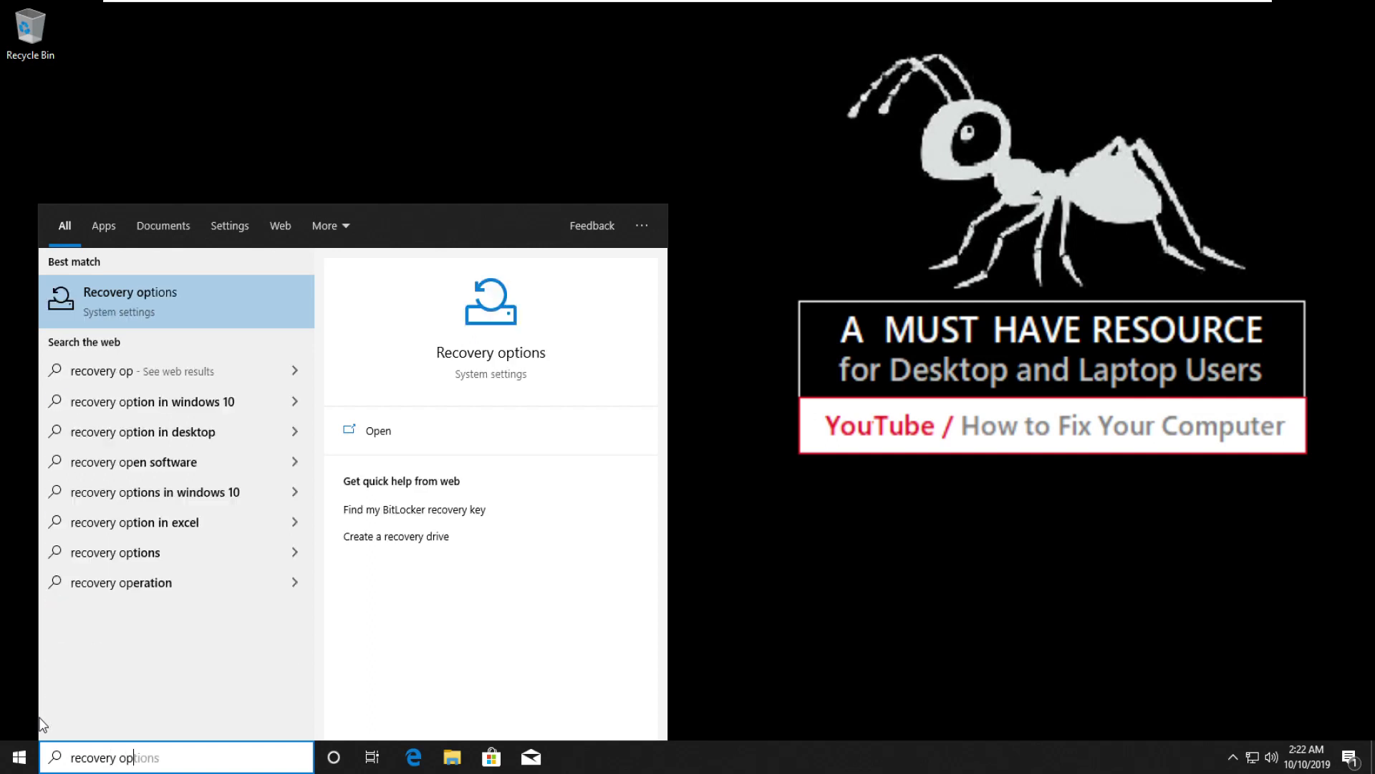
type("tions")
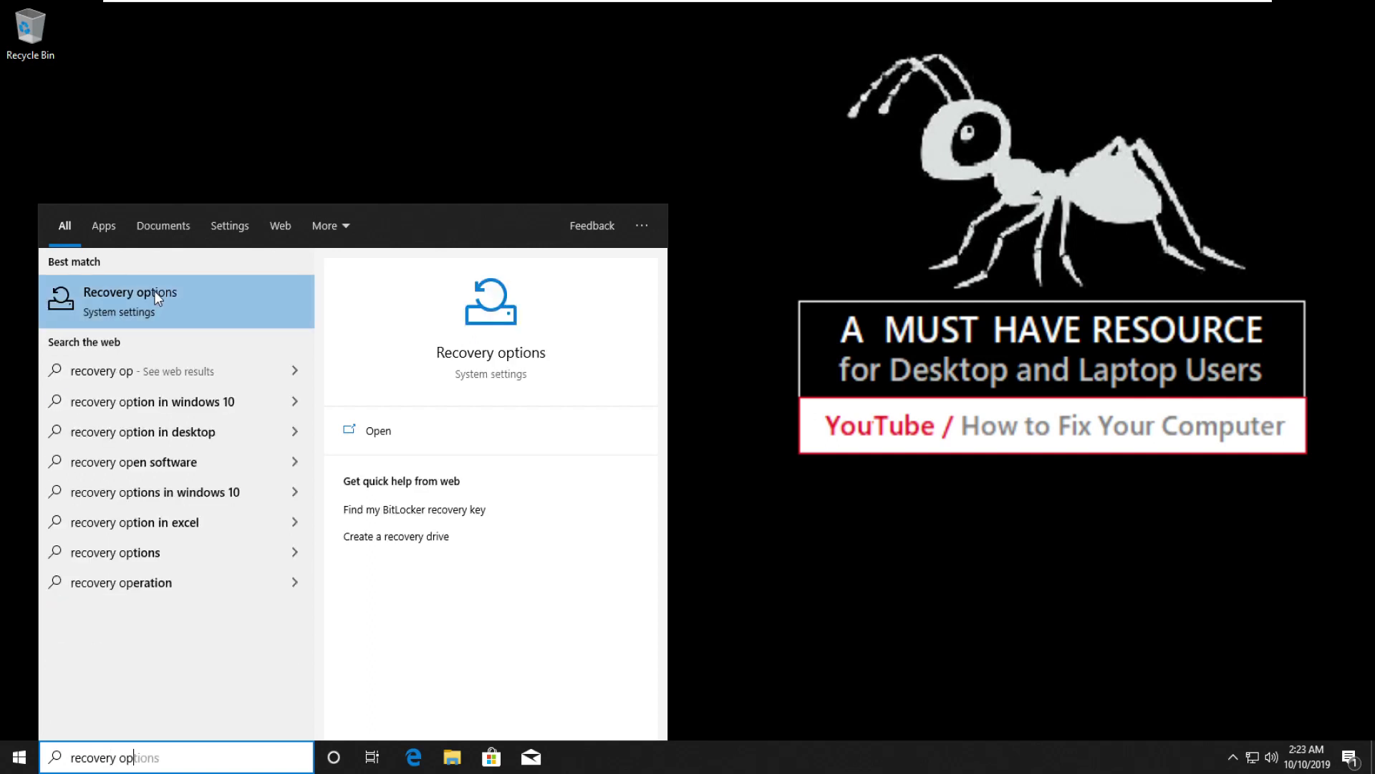
Step: From Recovery options, restart via Advanced startup and go to the Troubleshoot options
left_click(154, 290)
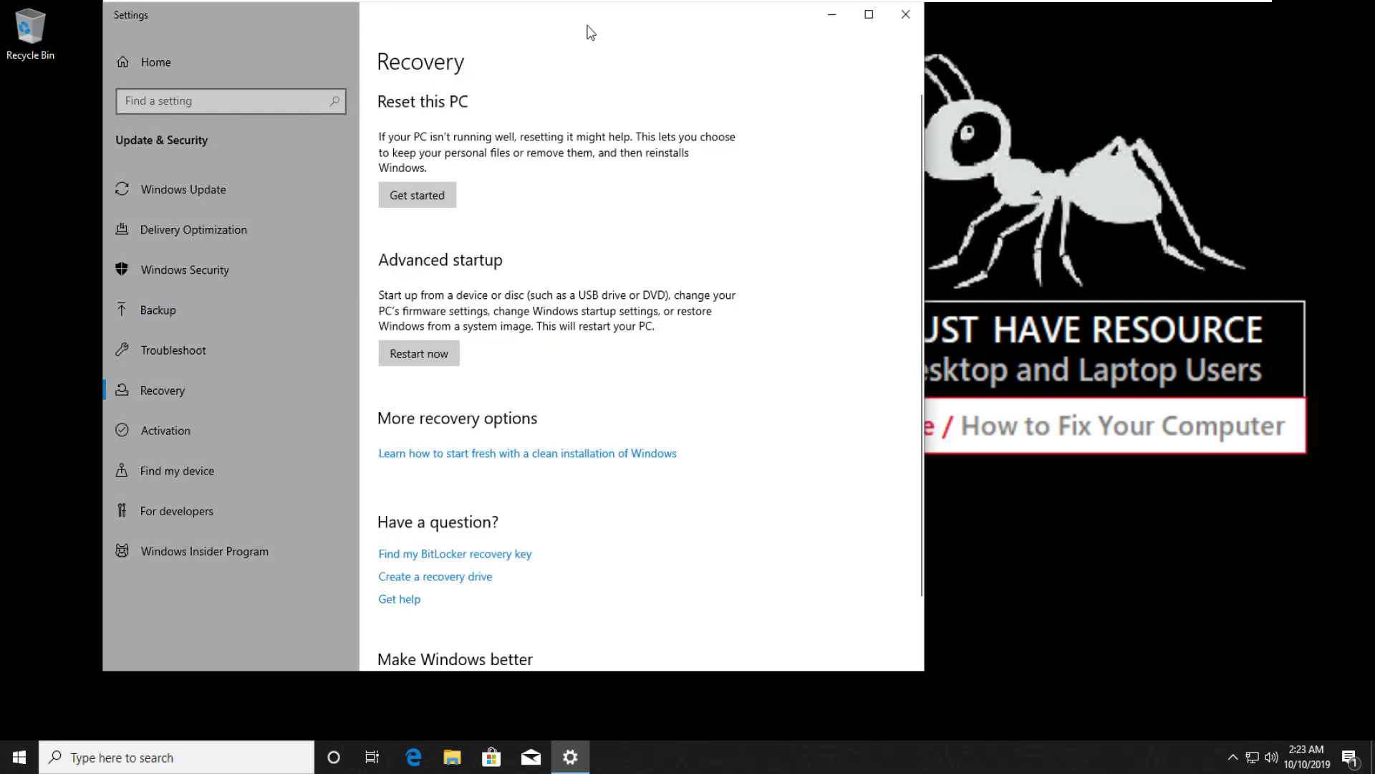
left_click(433, 356)
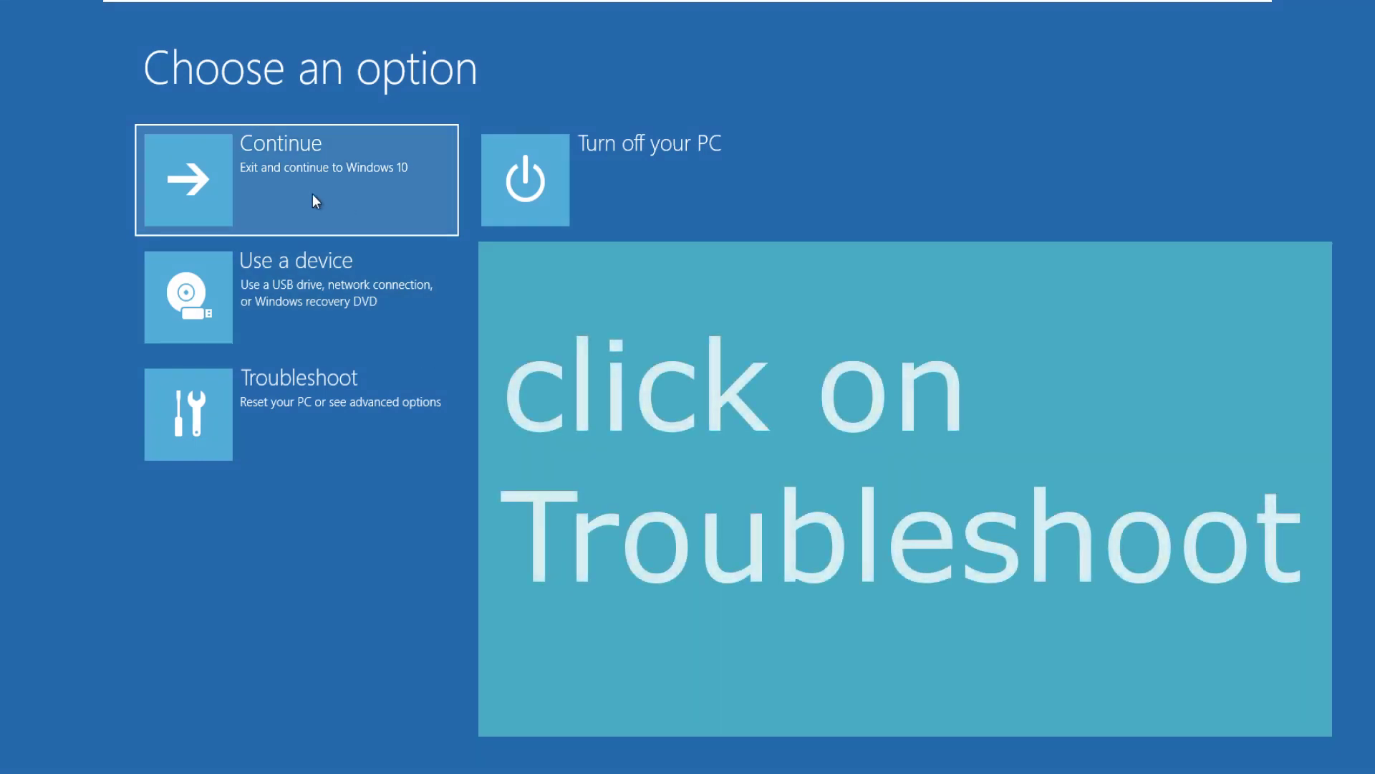
left_click(316, 398)
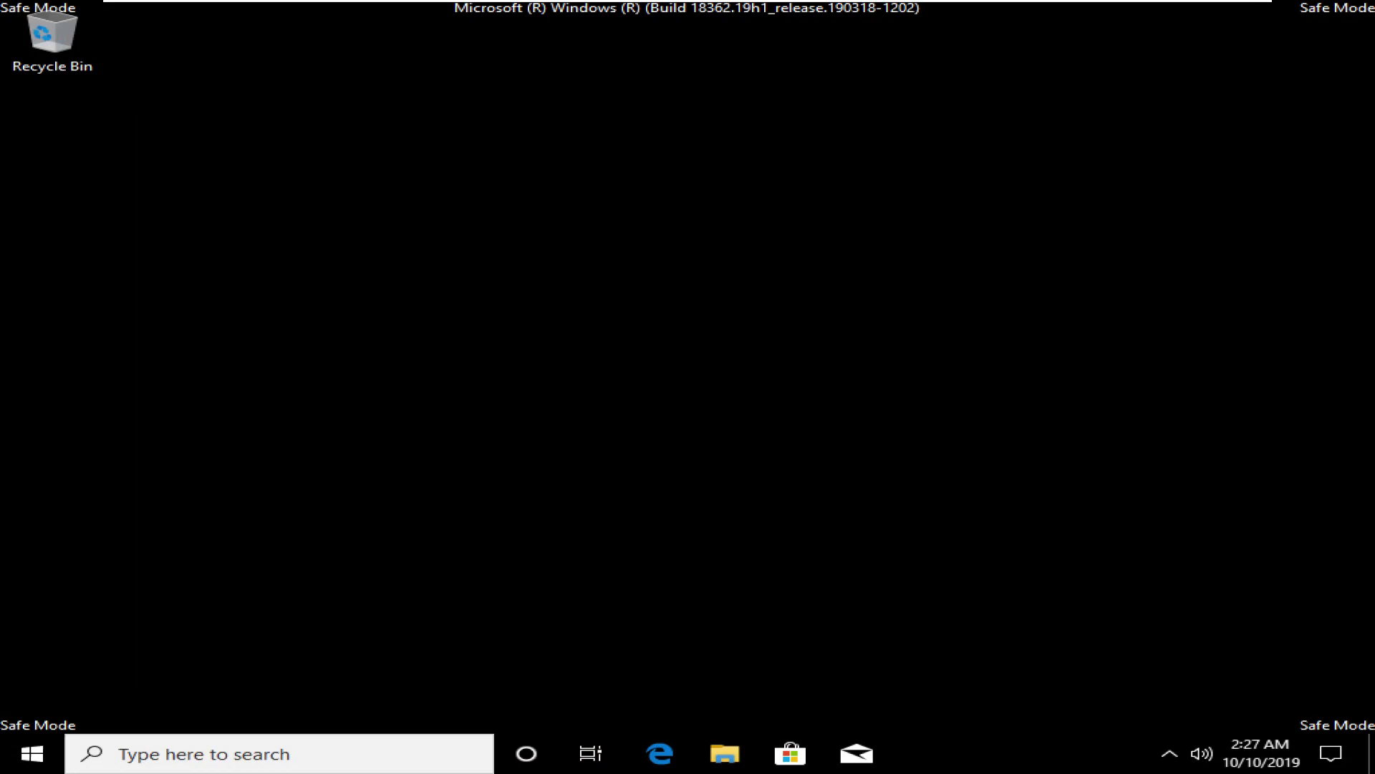
Step: Browse in File Explorer to the C:\Windows\SoftwareDistribution folder
left_click(725, 753)
left_click(274, 358)
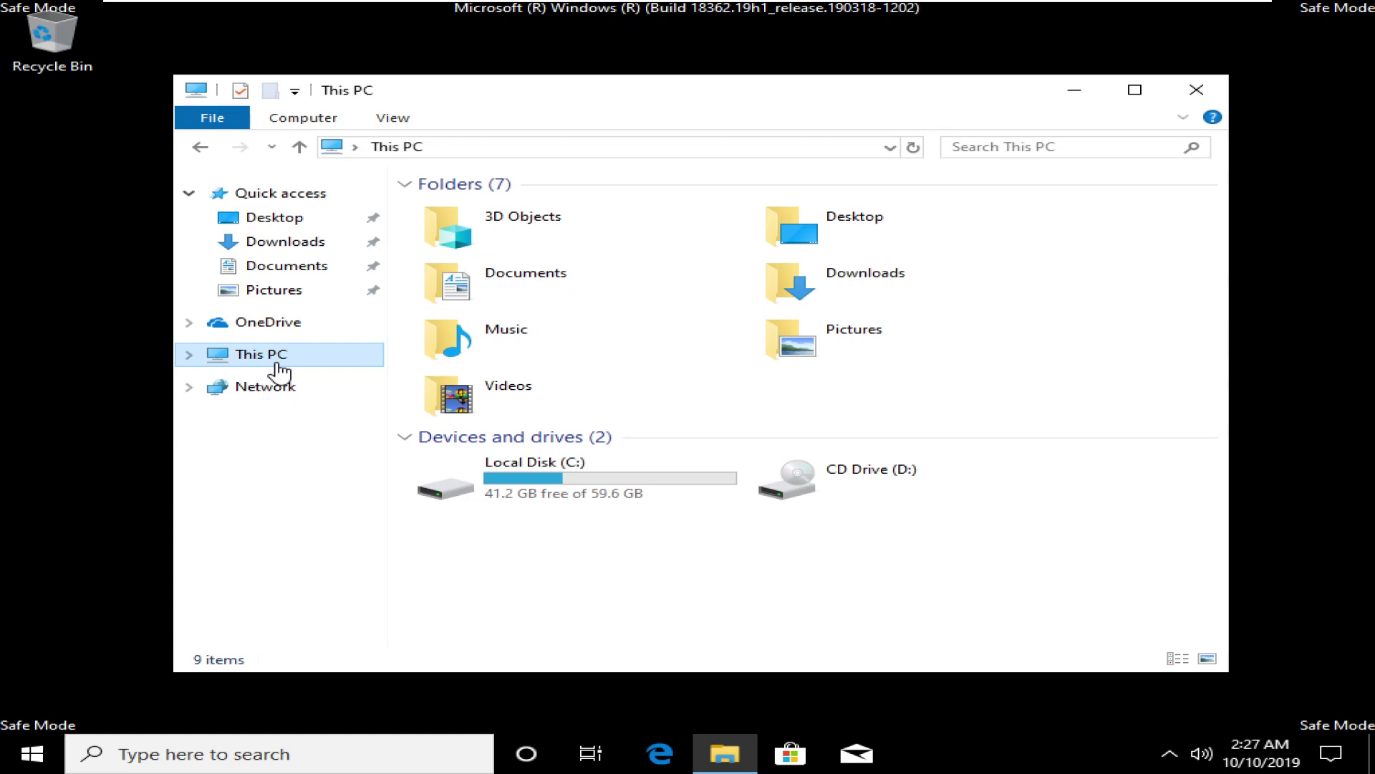
double_click(634, 506)
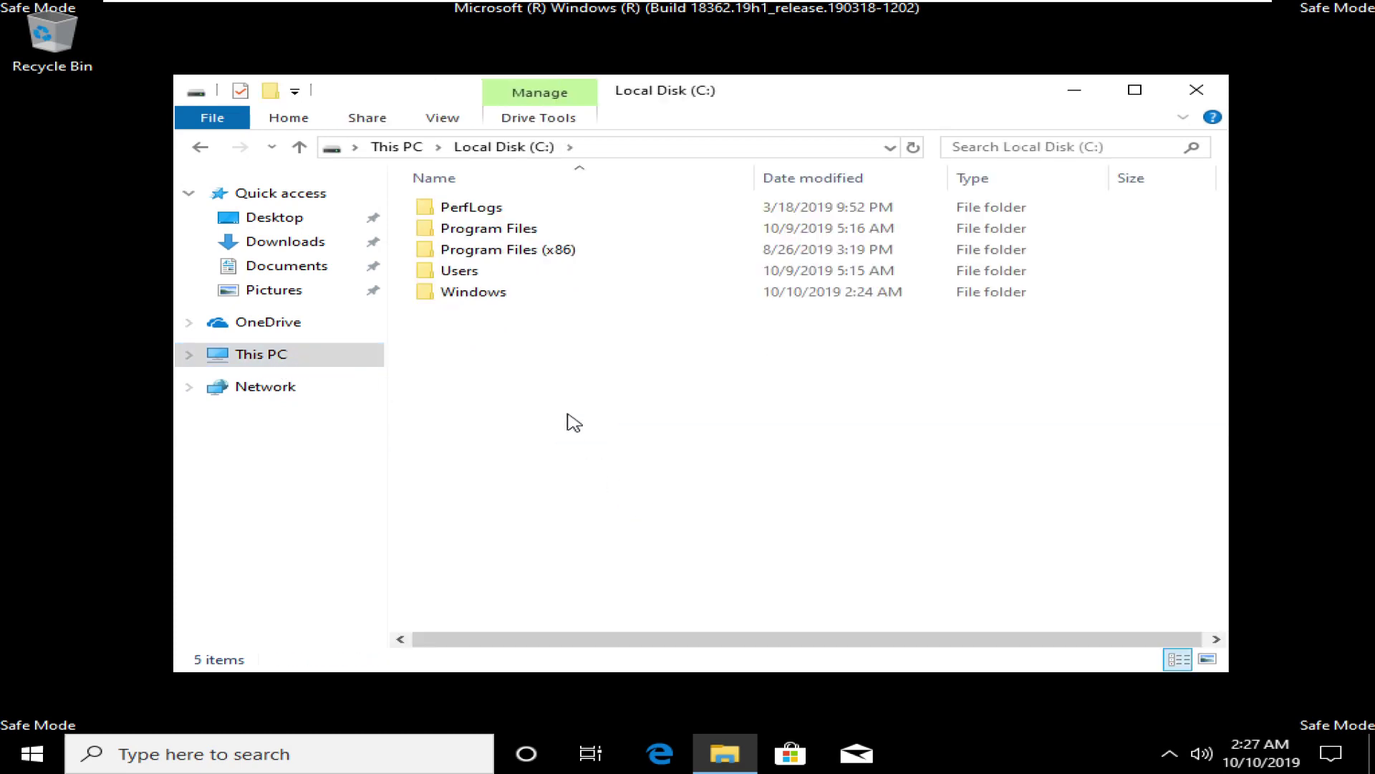
double_click(522, 298)
scroll(522, 295, "down", 1)
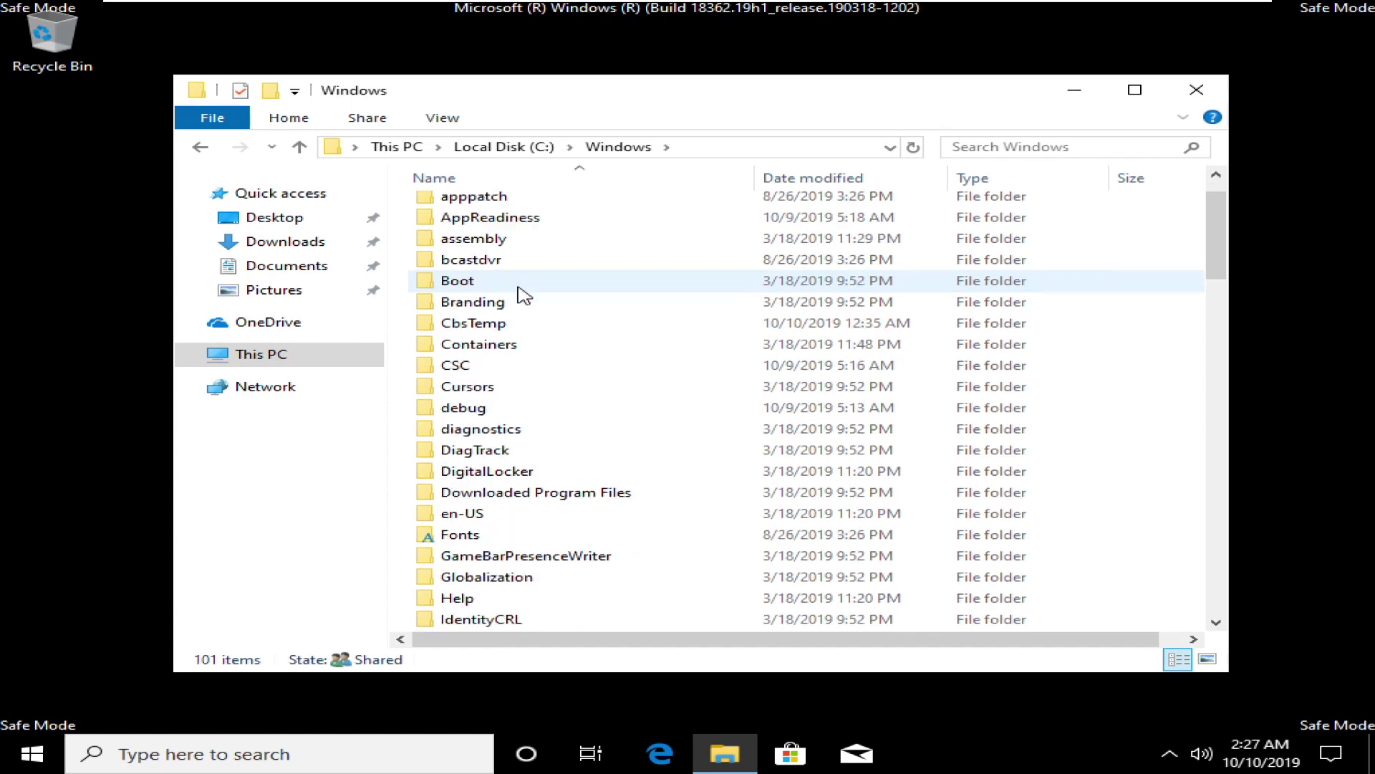
scroll(522, 295, "down", 4)
scroll(522, 296, "down", 8)
scroll(522, 296, "down", 4)
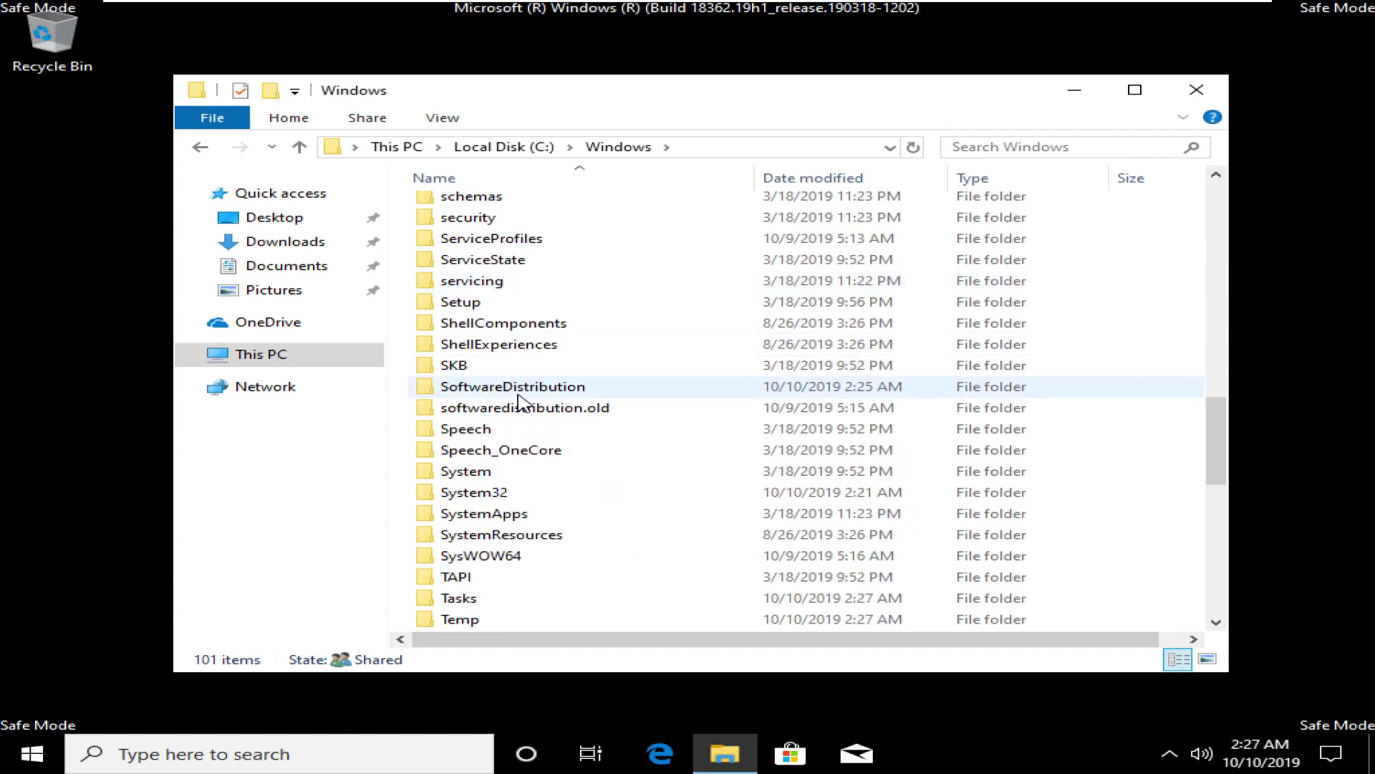
double_click(522, 391)
Step: Delete all five items in SoftwareDistribution and close File Explorer
left_click_drag(517, 396, 483, 195)
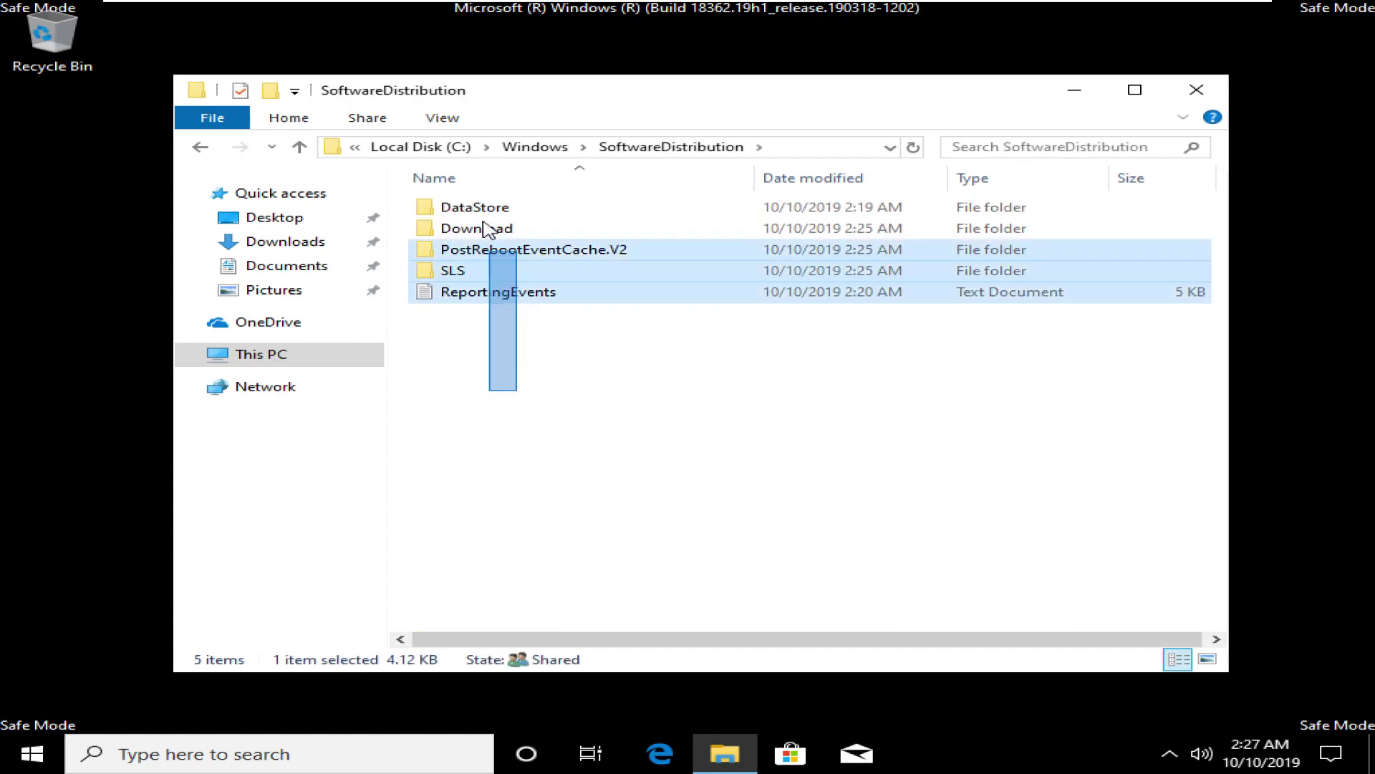
right_click(482, 271)
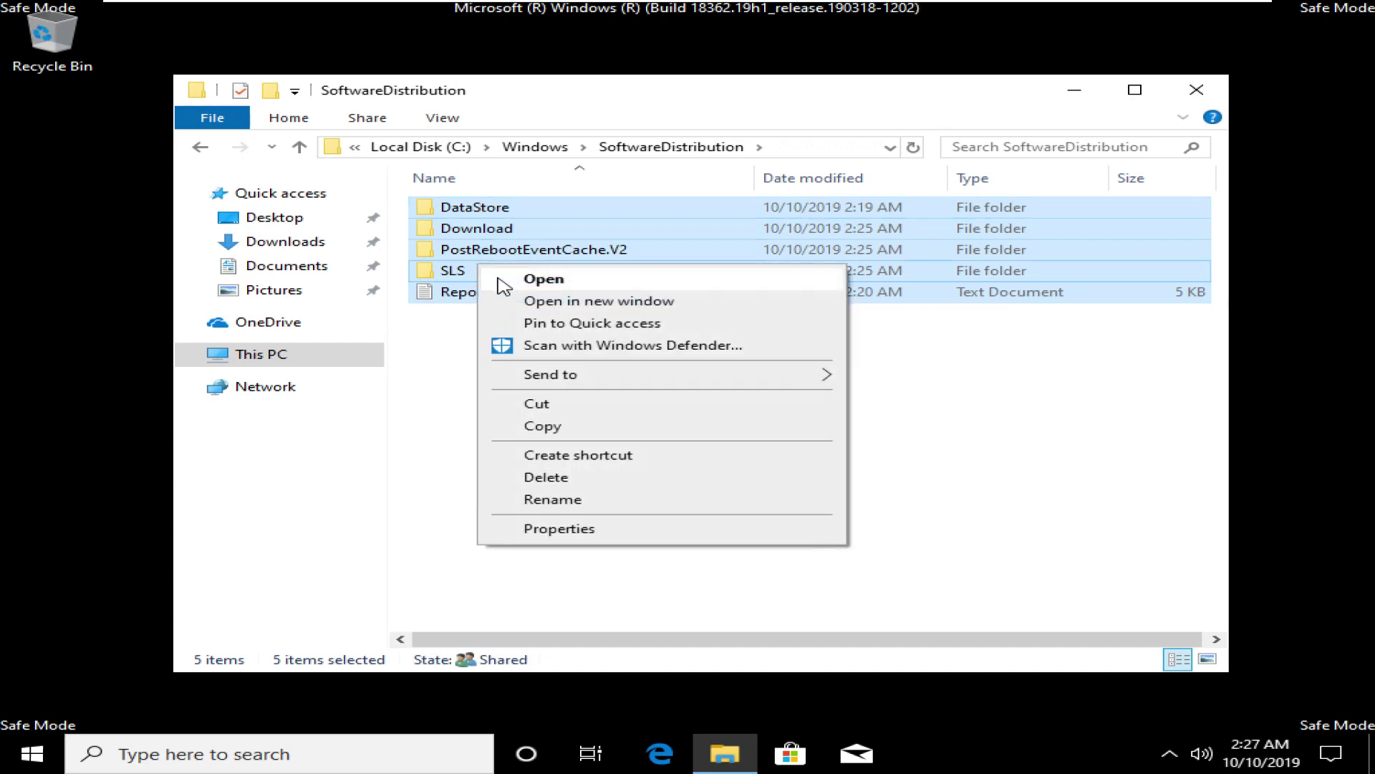
left_click(582, 481)
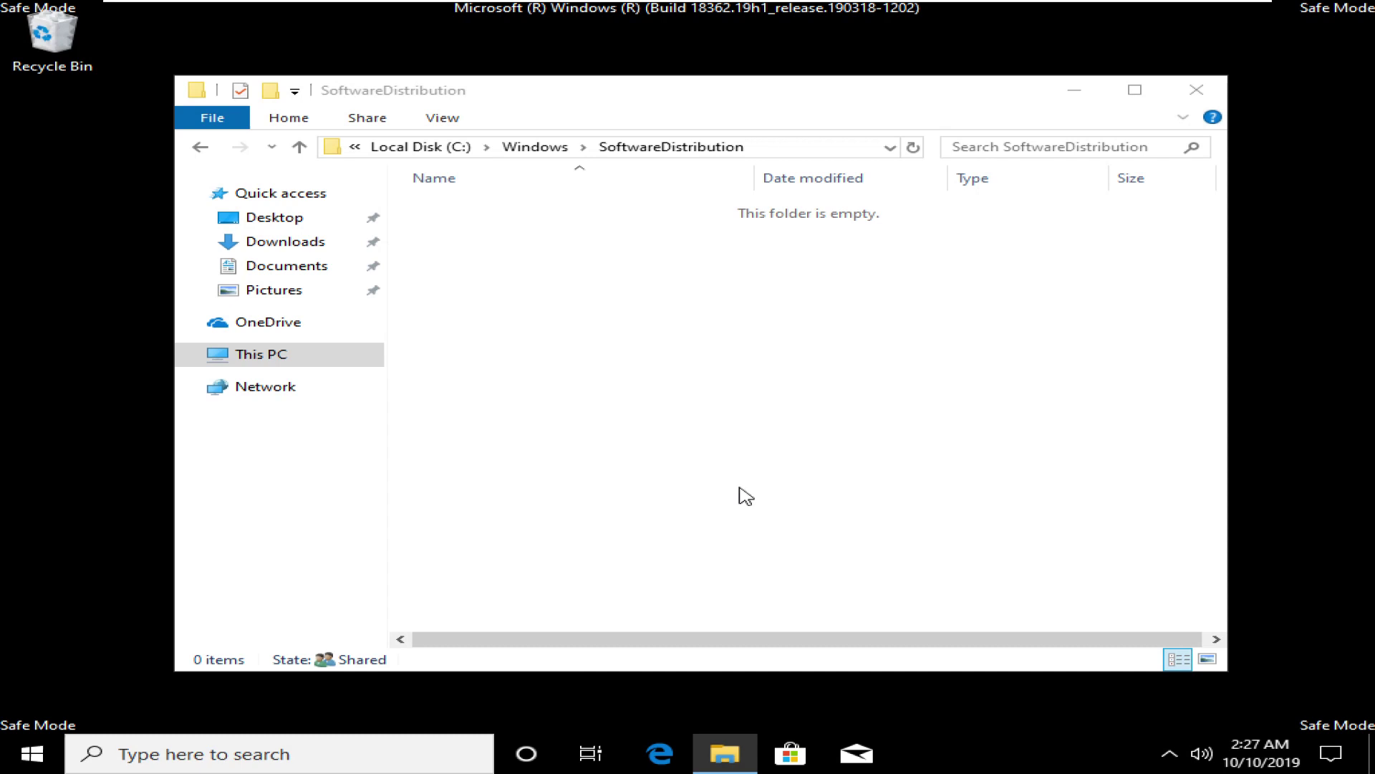
left_click(1199, 109)
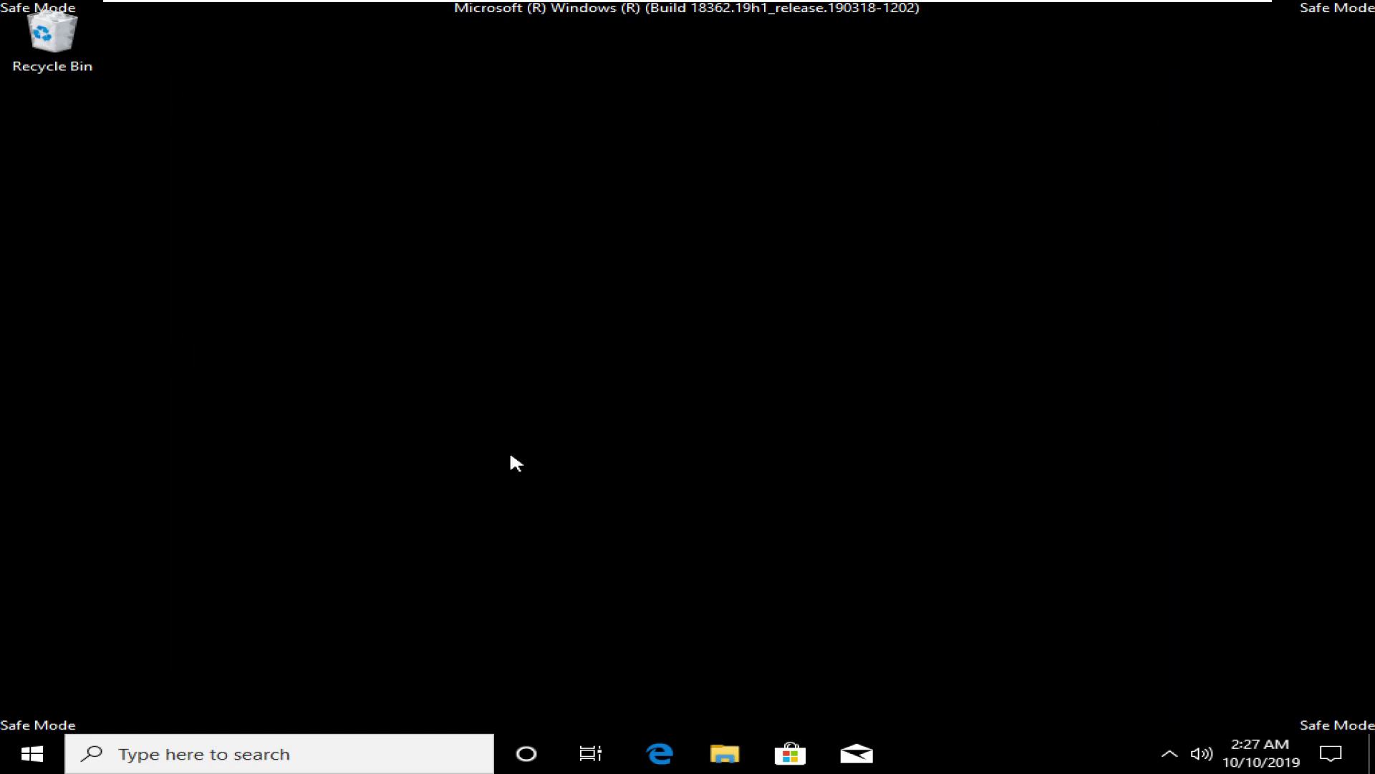
Step: Bring up the Start menu from the Safe Mode taskbar
left_click(33, 756)
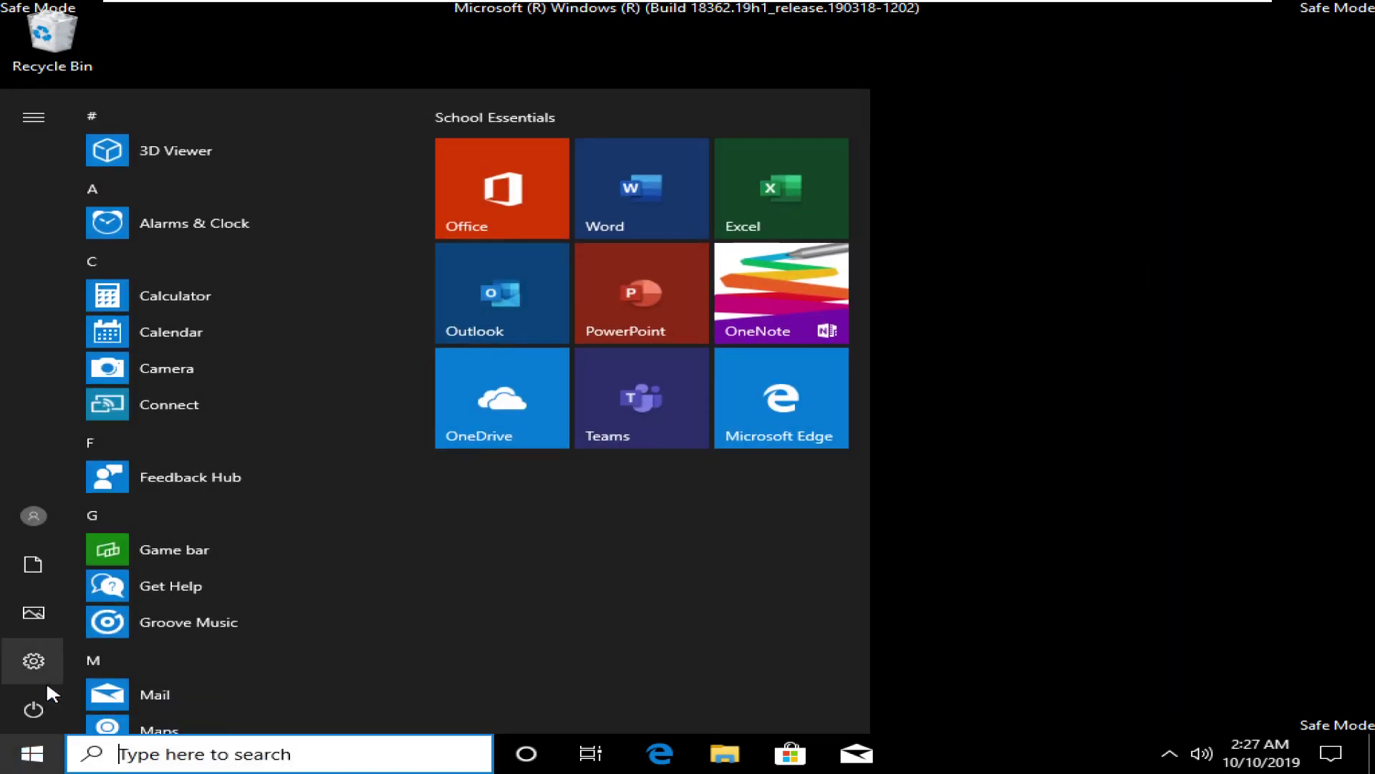